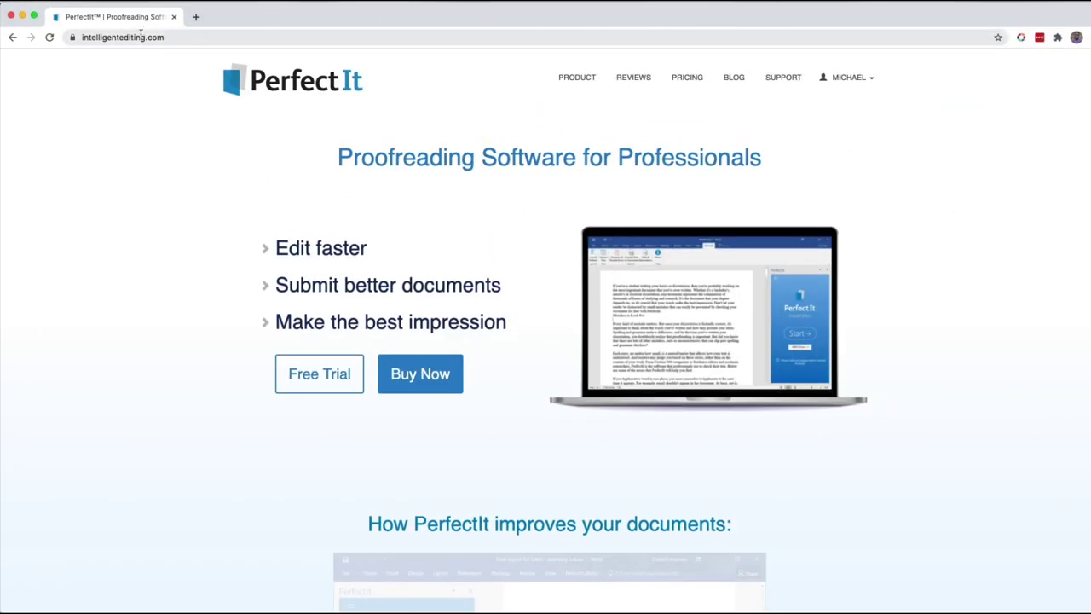
# - Look over the PerfectIt home page at intelligentediting.com, down to the section on how it improves documents
pyautogui.click(141, 38)
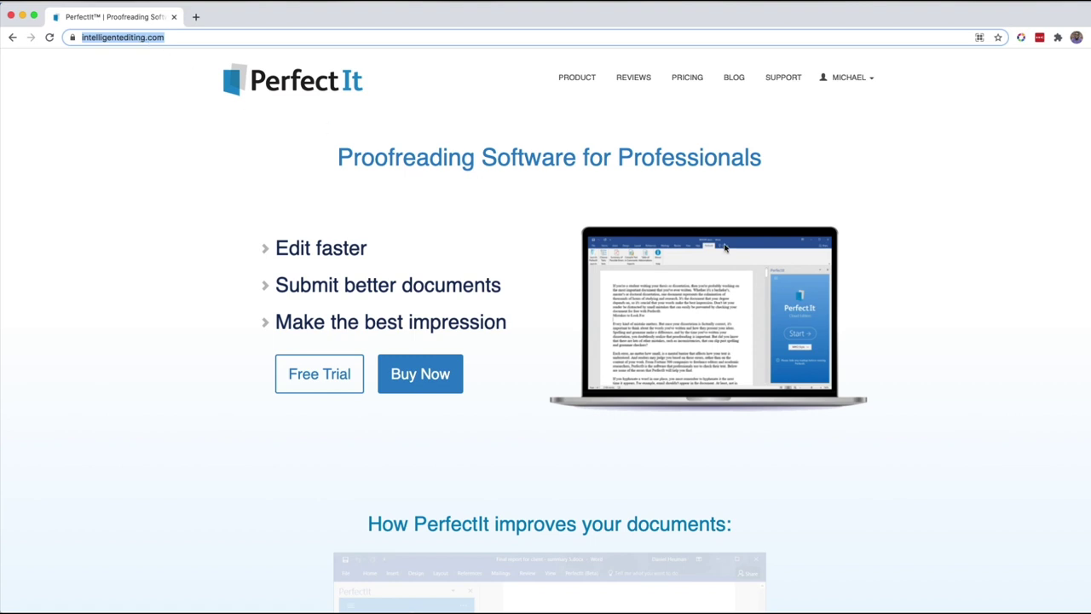
pyautogui.scroll(-1, 725, 248)
pyautogui.scroll(-4, 725, 248)
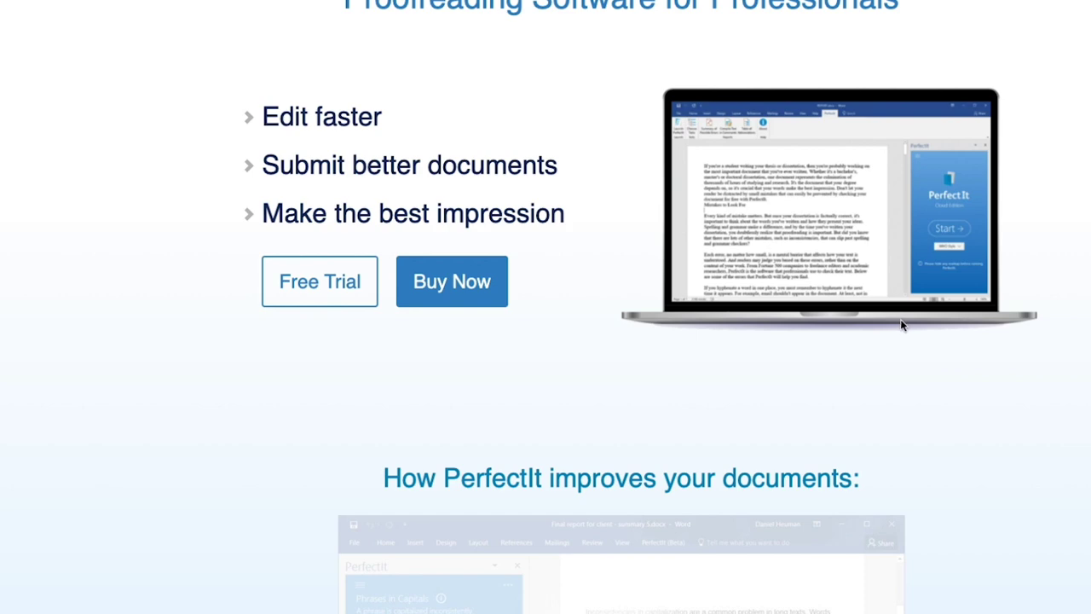
pyautogui.scroll(-3, 901, 324)
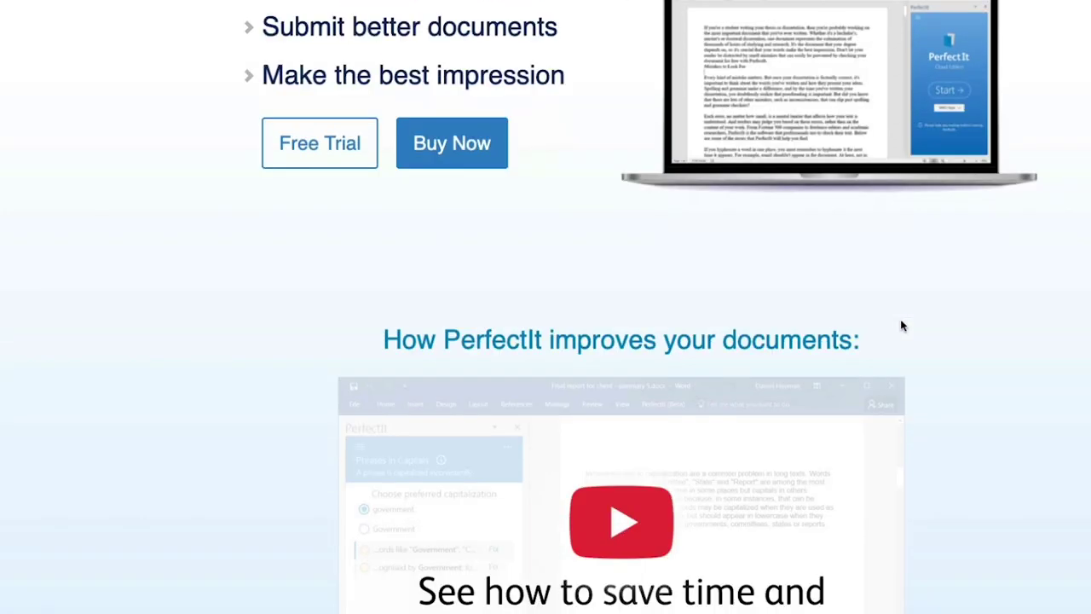
pyautogui.scroll(-5, 902, 325)
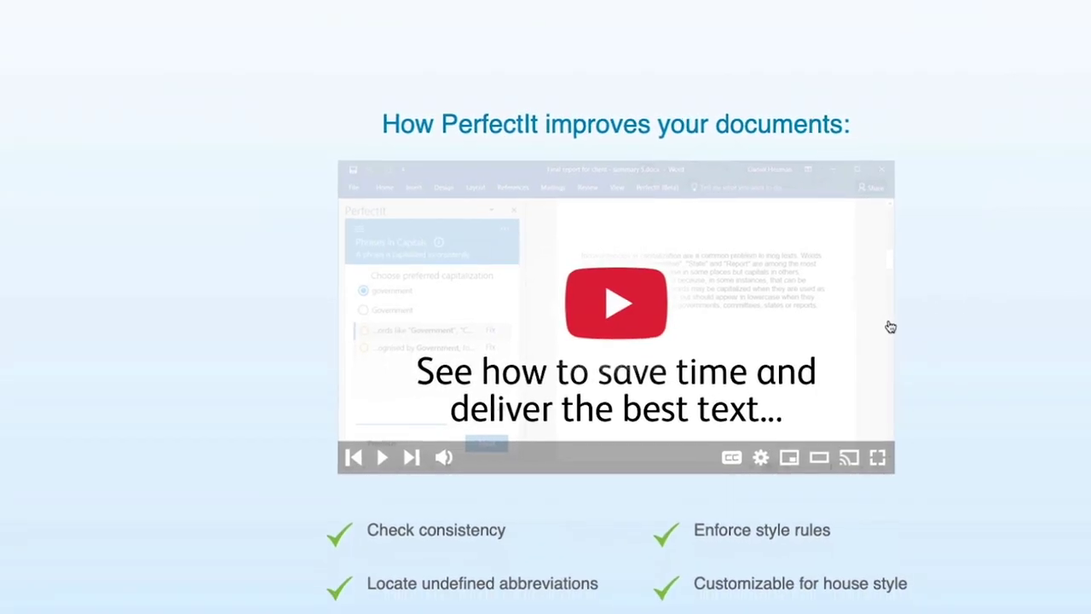
pyautogui.scroll(-2, 890, 326)
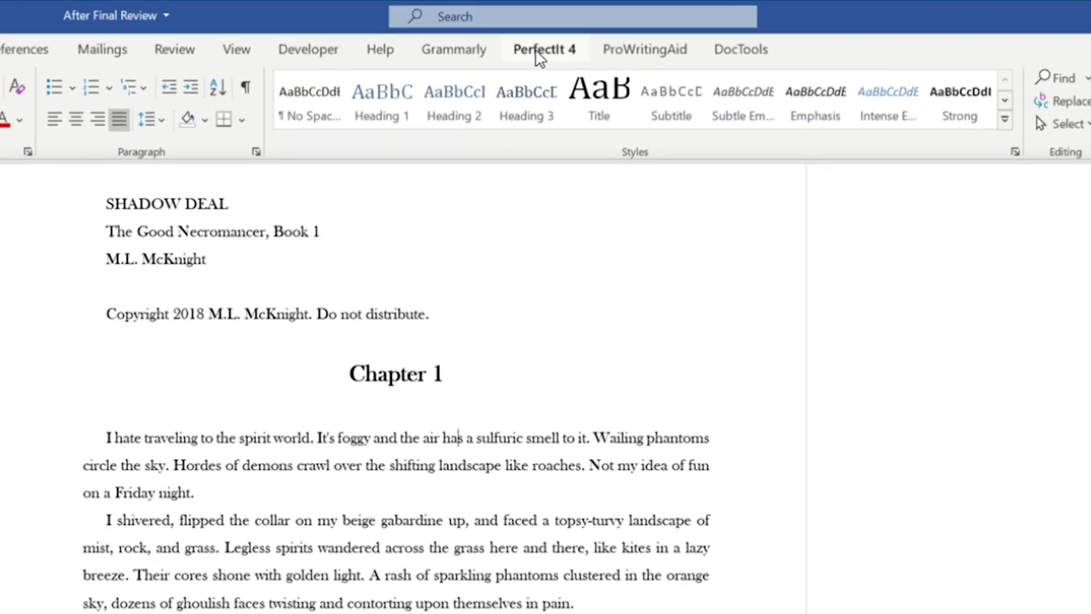
# - Switch to the manuscript in Word and display the PerfectIt 4 commands
pyautogui.click(538, 53)
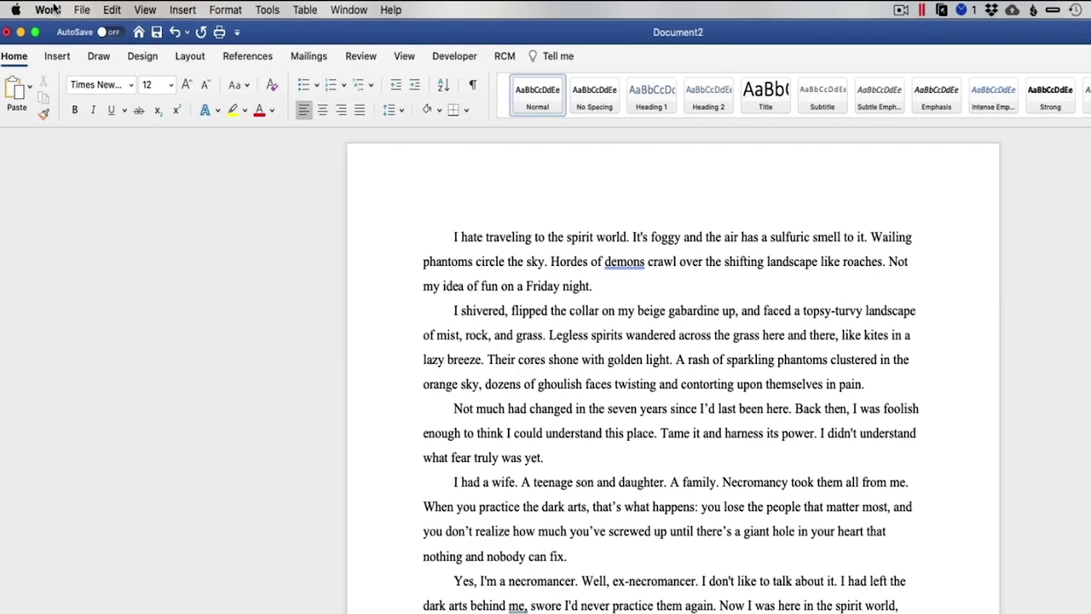
# - Check in Word's ribbon customization preferences whether the Developer tab is enabled, and close the preferences
pyautogui.click(44, 7)
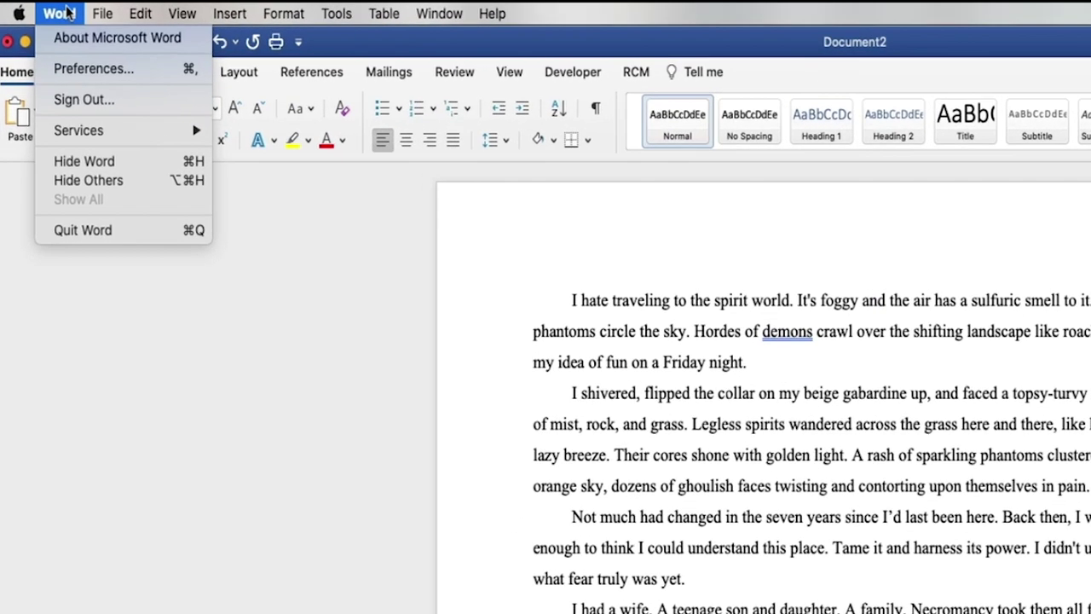
pyautogui.click(105, 76)
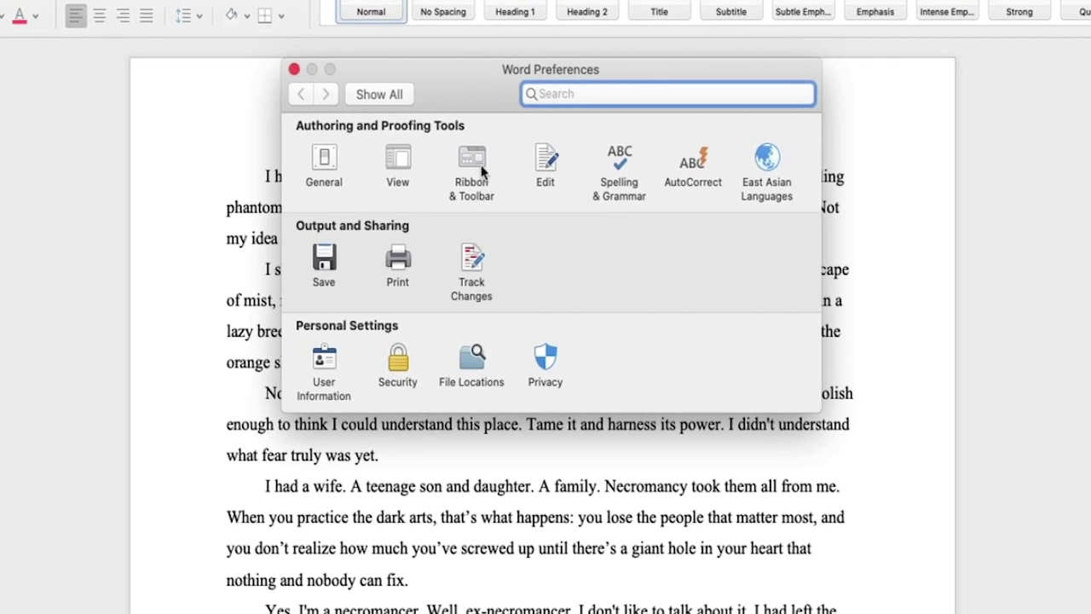
pyautogui.click(472, 158)
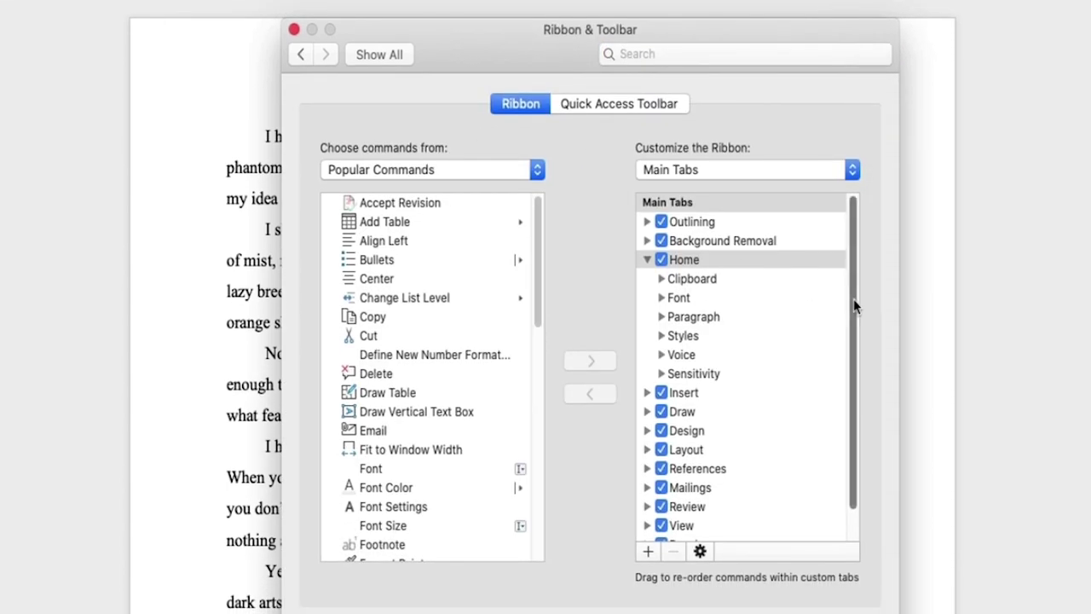
pyautogui.moveTo(853, 298); pyautogui.dragTo(857, 349)
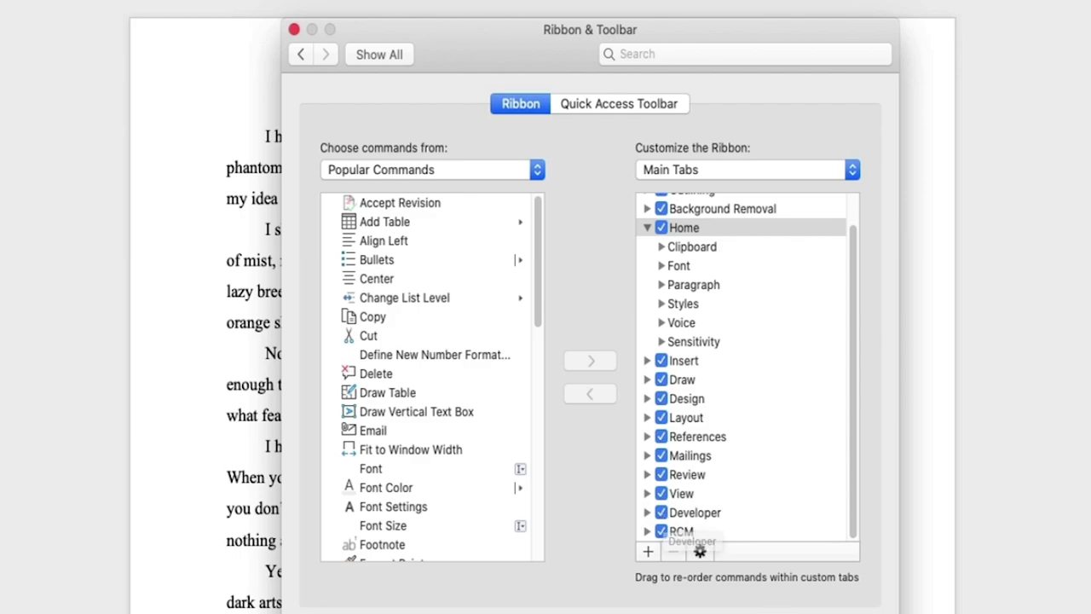
pyautogui.press('super+l')
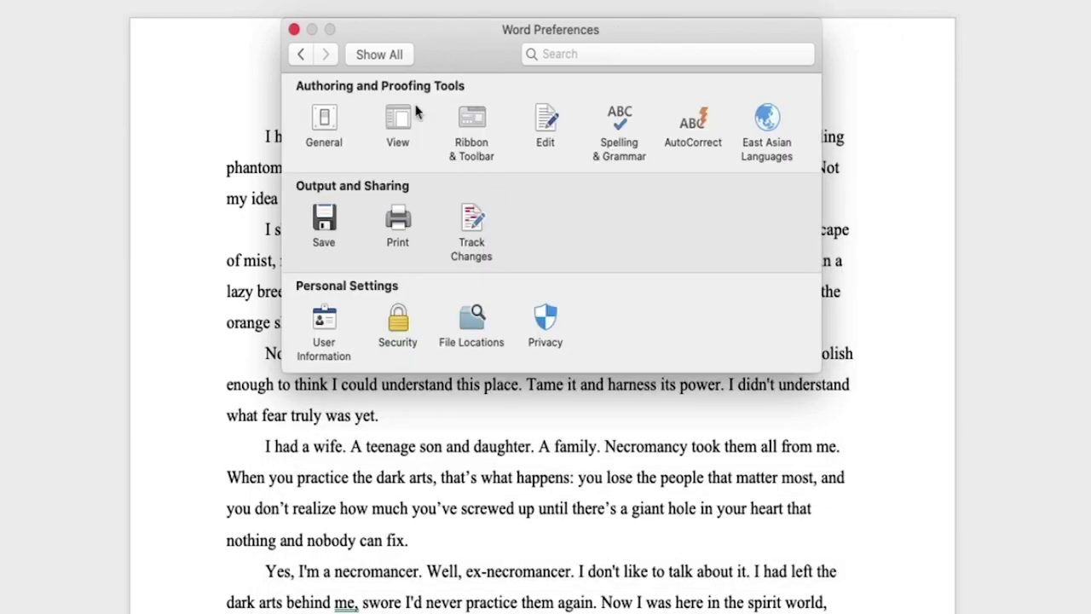
pyautogui.click(294, 30)
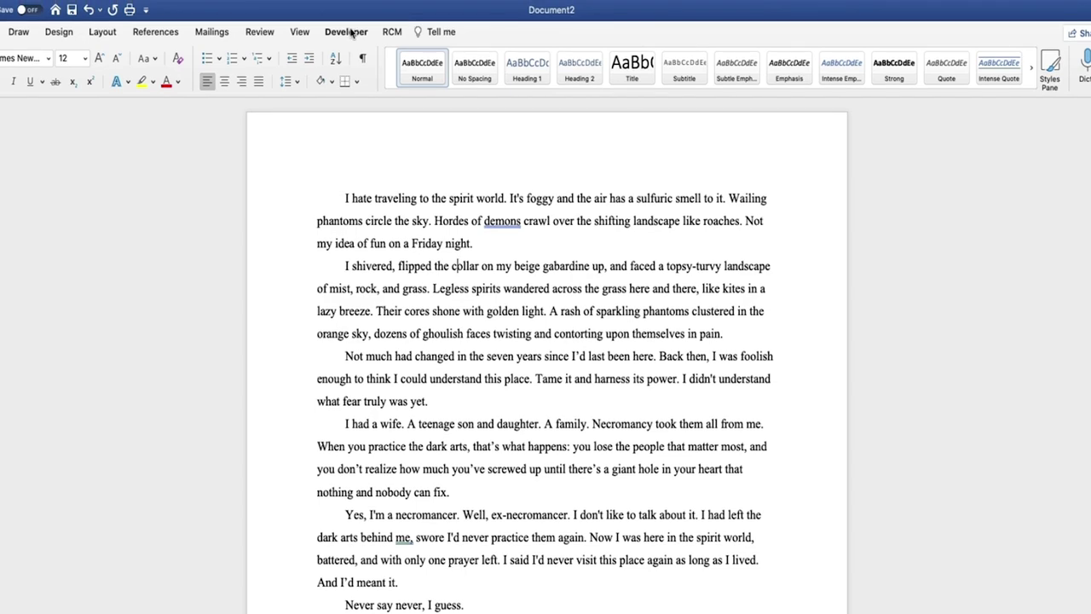
# - Open the Office add-ins store from Word's developer tools and search it for PerfectIt
pyautogui.click(348, 31)
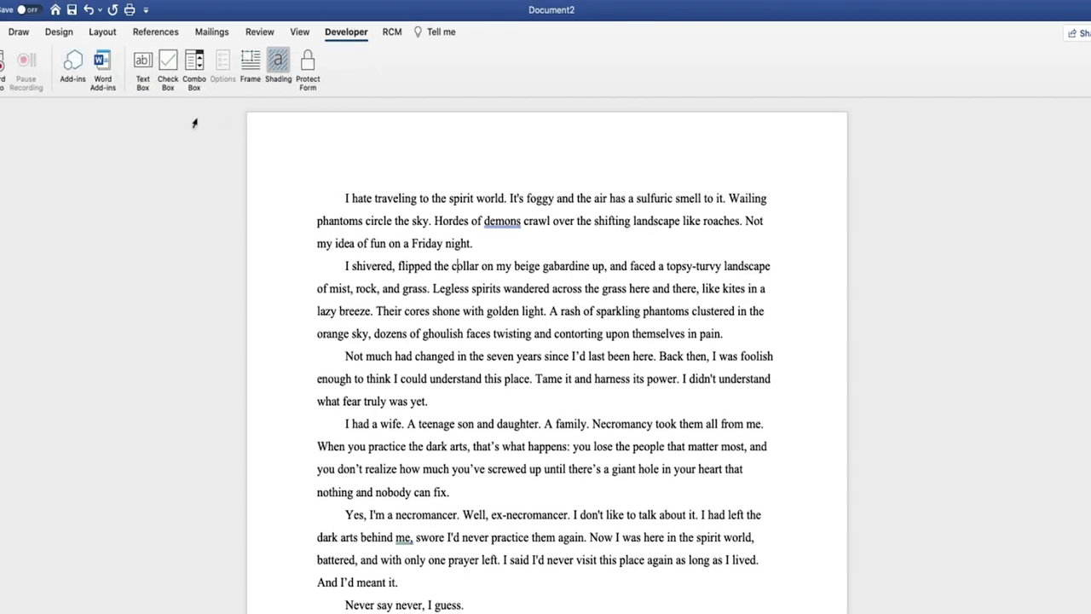
pyautogui.click(75, 74)
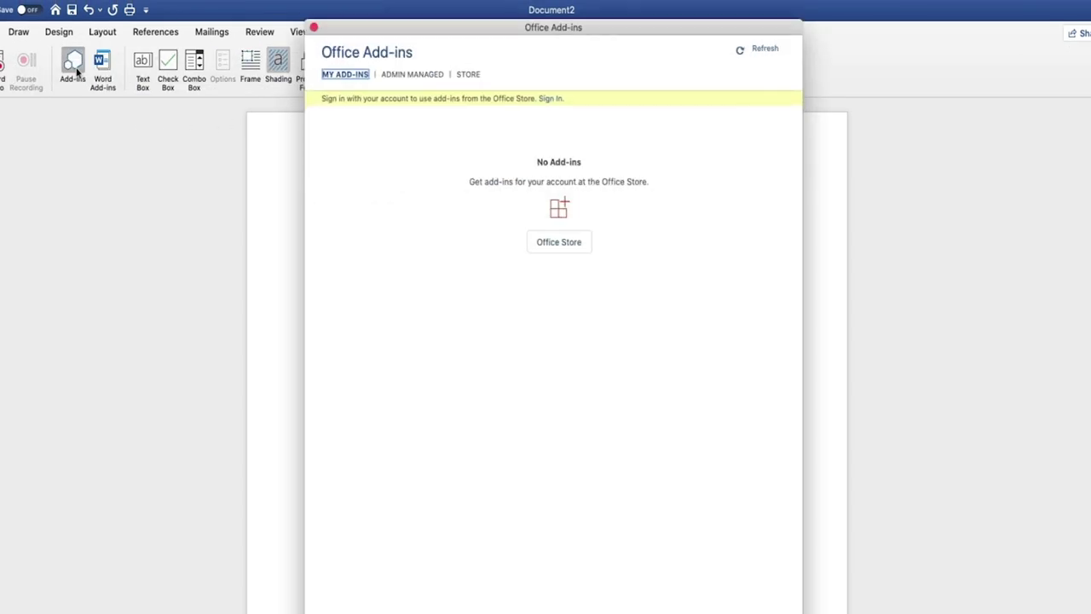
pyautogui.click(560, 242)
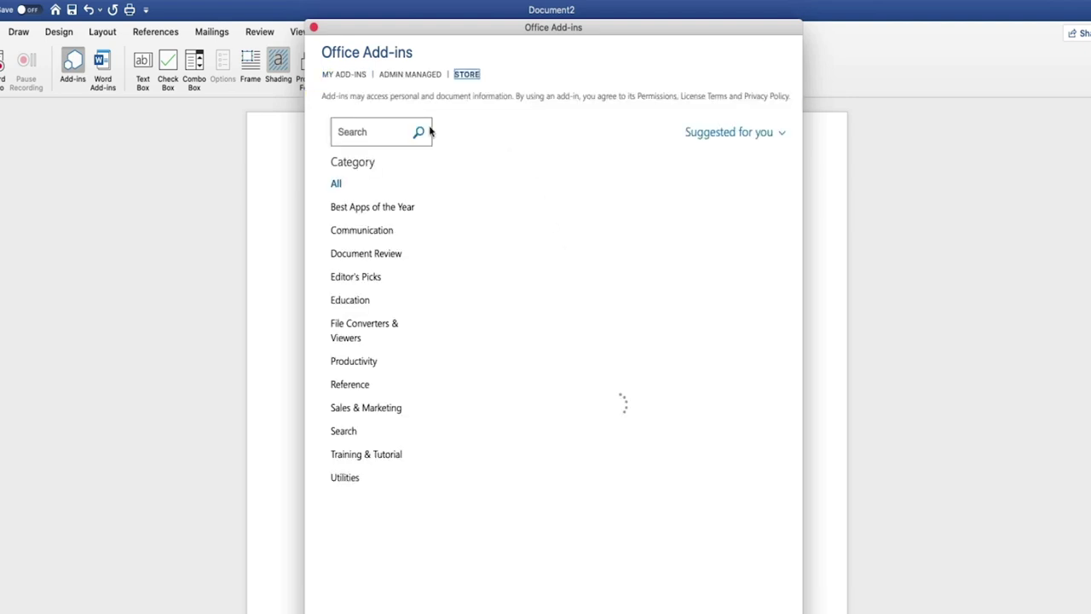
pyautogui.click(387, 128)
pyautogui.write('PerfectIt')
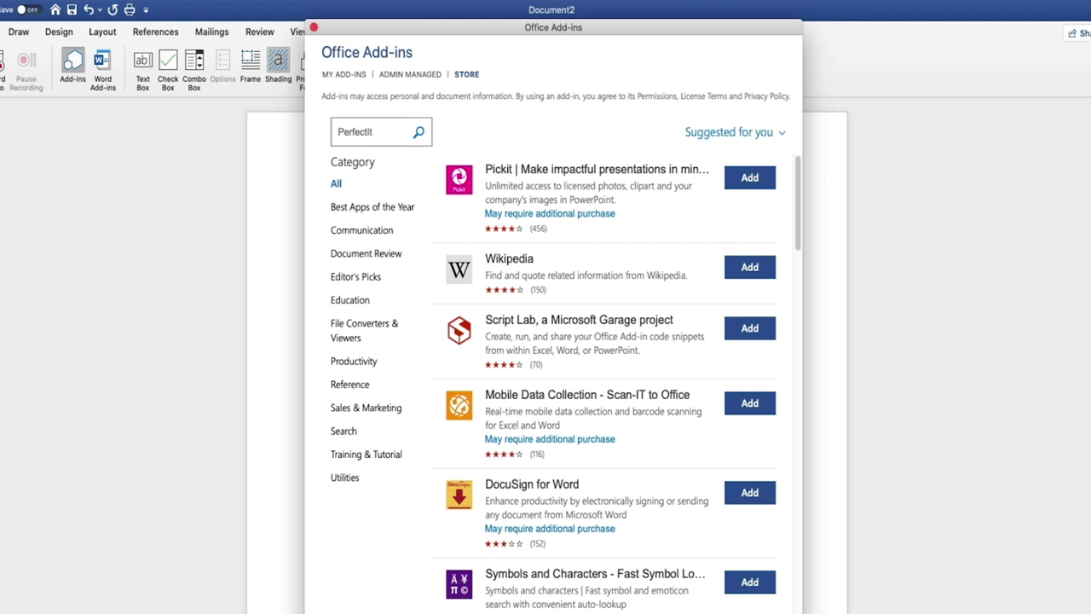
pyautogui.press('Return')
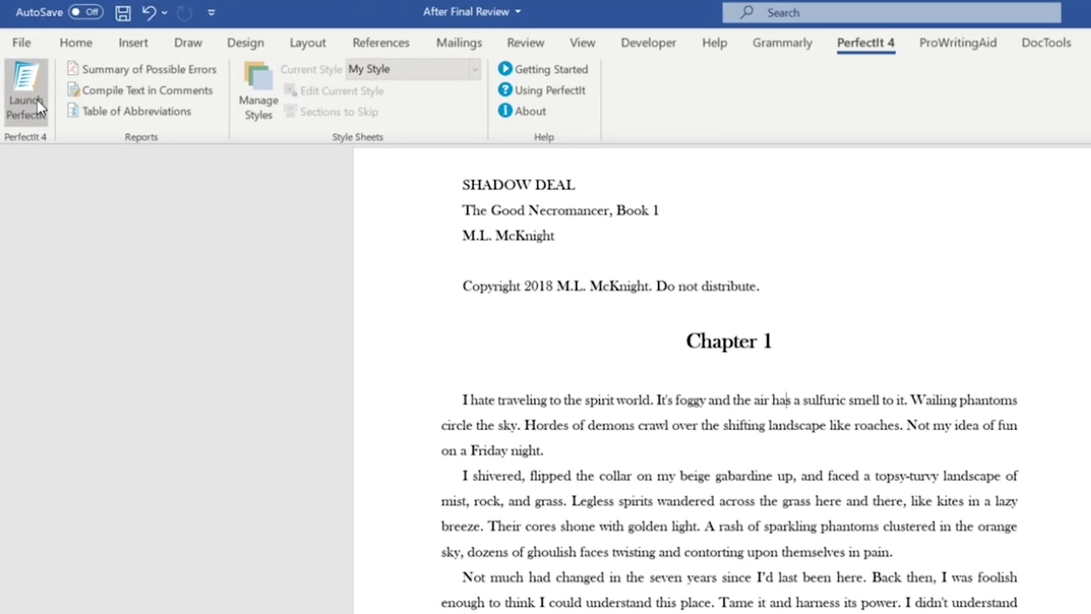
# - Launch PerfectIt on the manuscript and start its checks with the My Style style sheet
pyautogui.click(36, 106)
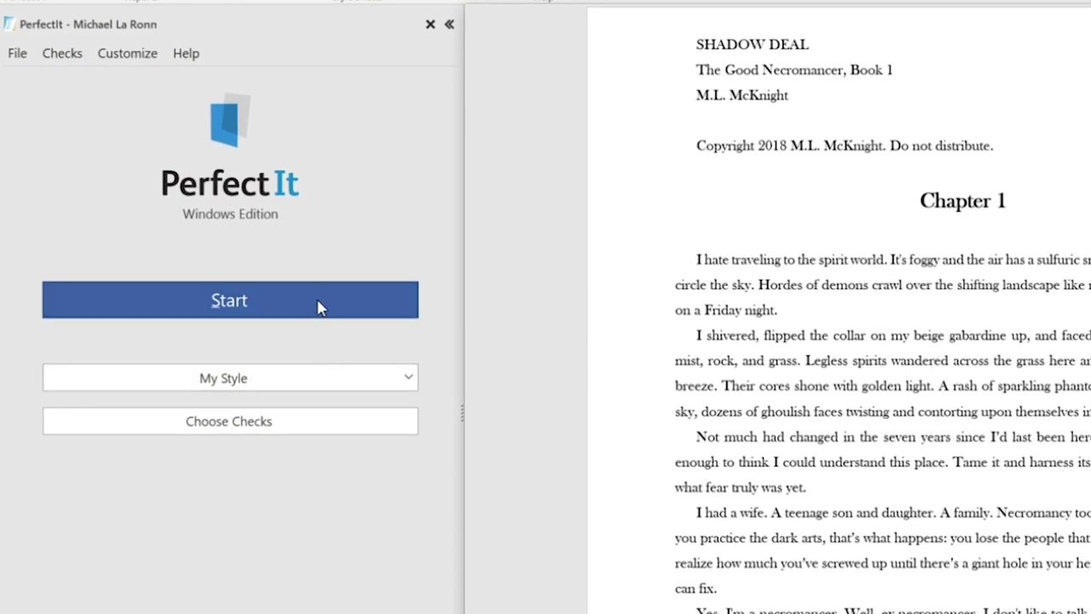
pyautogui.click(318, 305)
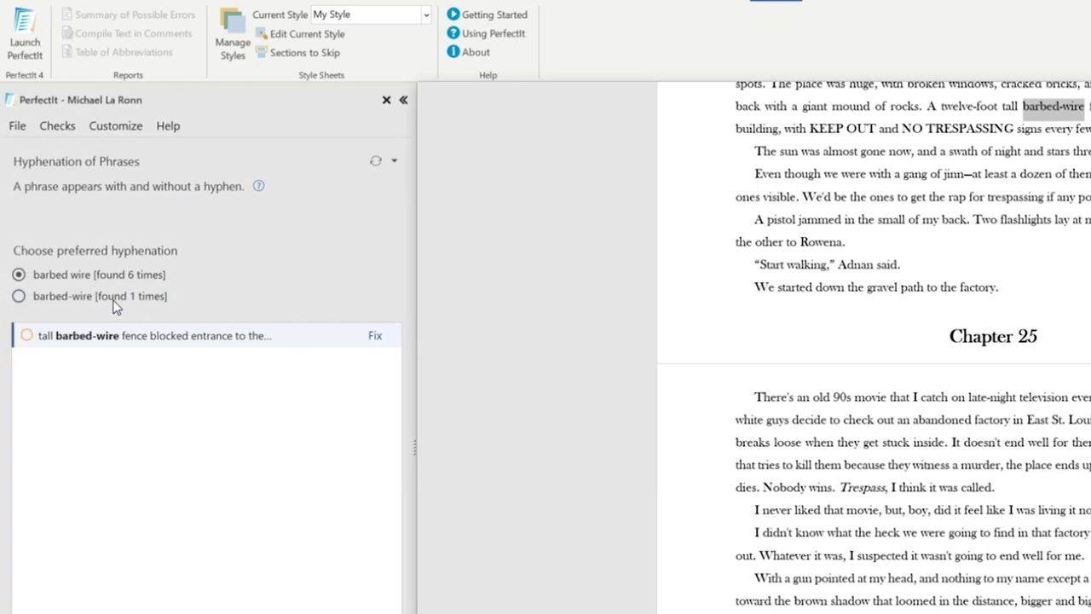
# - Choose "barbed-wire" as the preferred hyphenation and review the listed occurrences of "barbed wire" in the manuscript
pyautogui.click(75, 295)
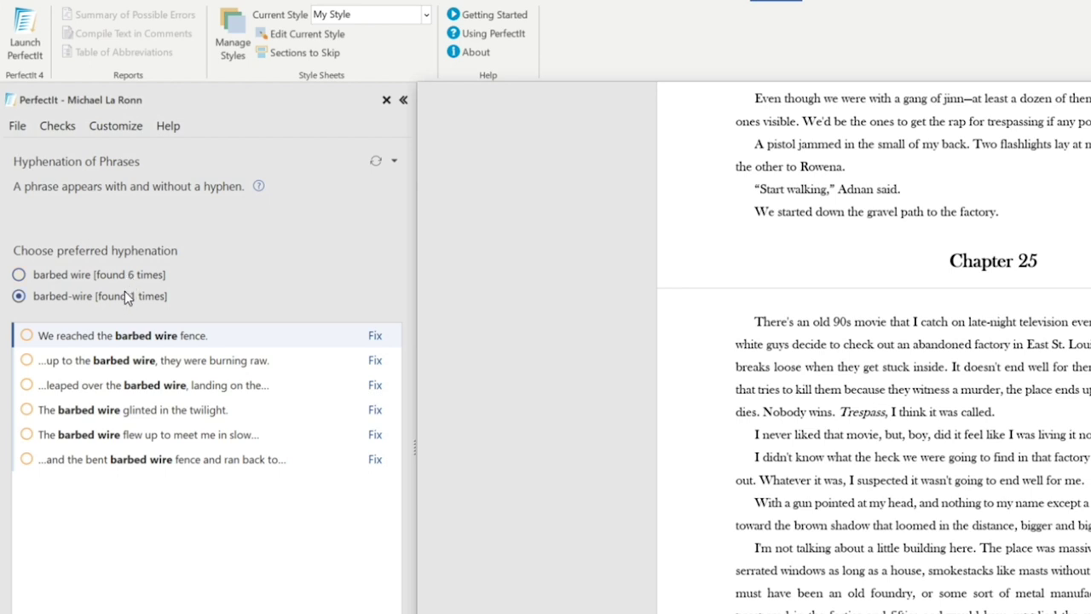
pyautogui.click(146, 360)
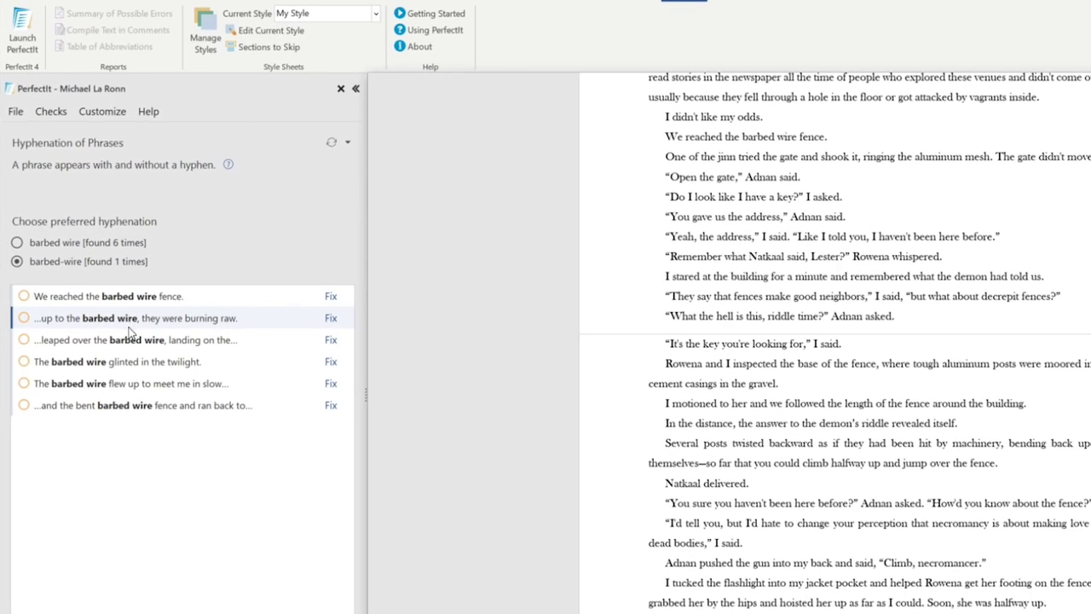
pyautogui.click(129, 341)
pyautogui.click(124, 362)
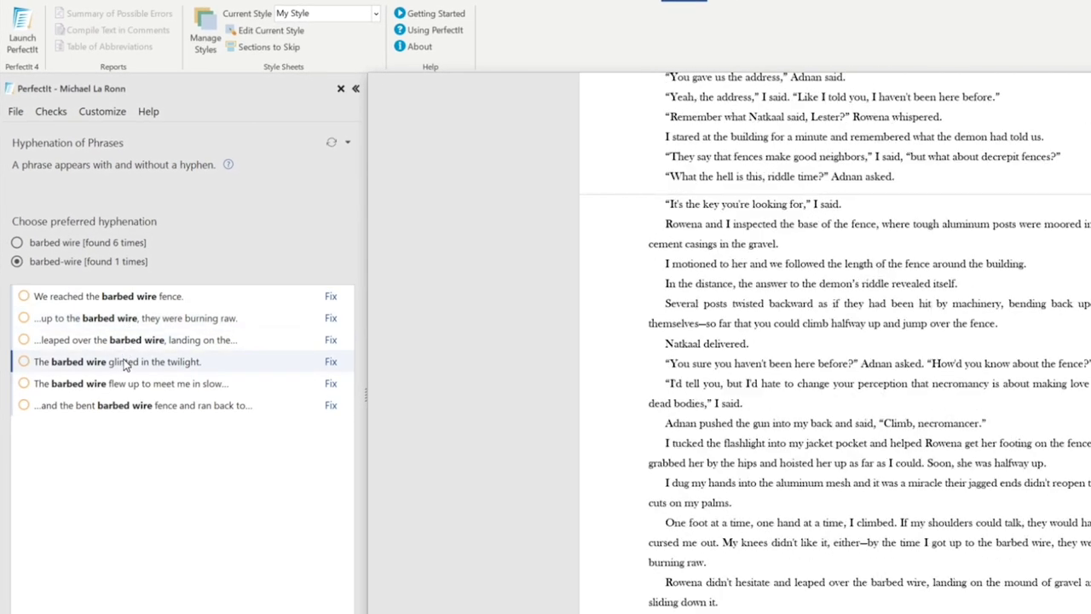
pyautogui.click(124, 385)
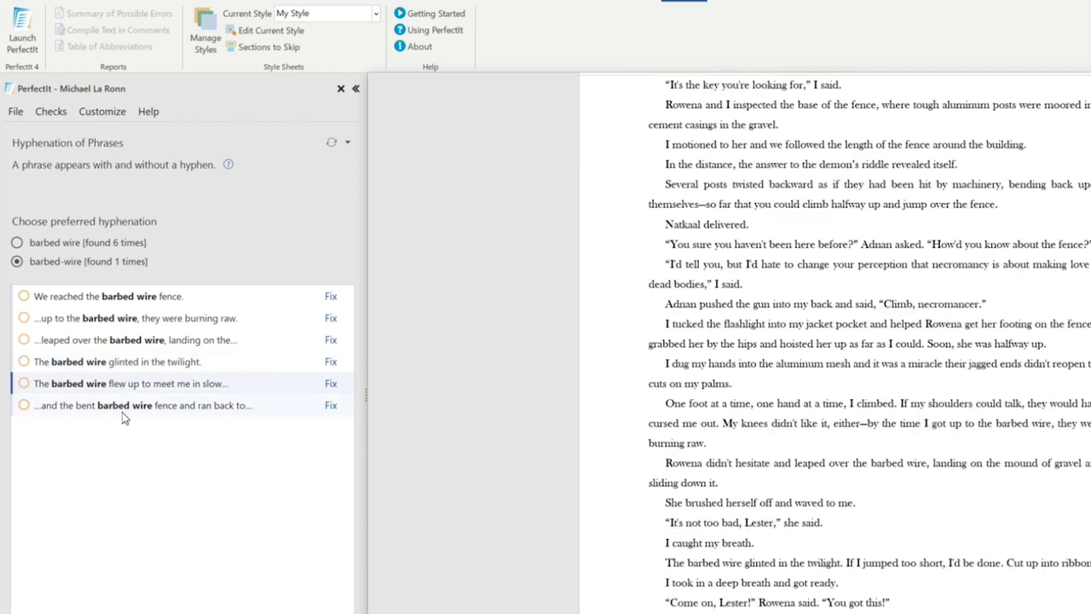
pyautogui.click(122, 406)
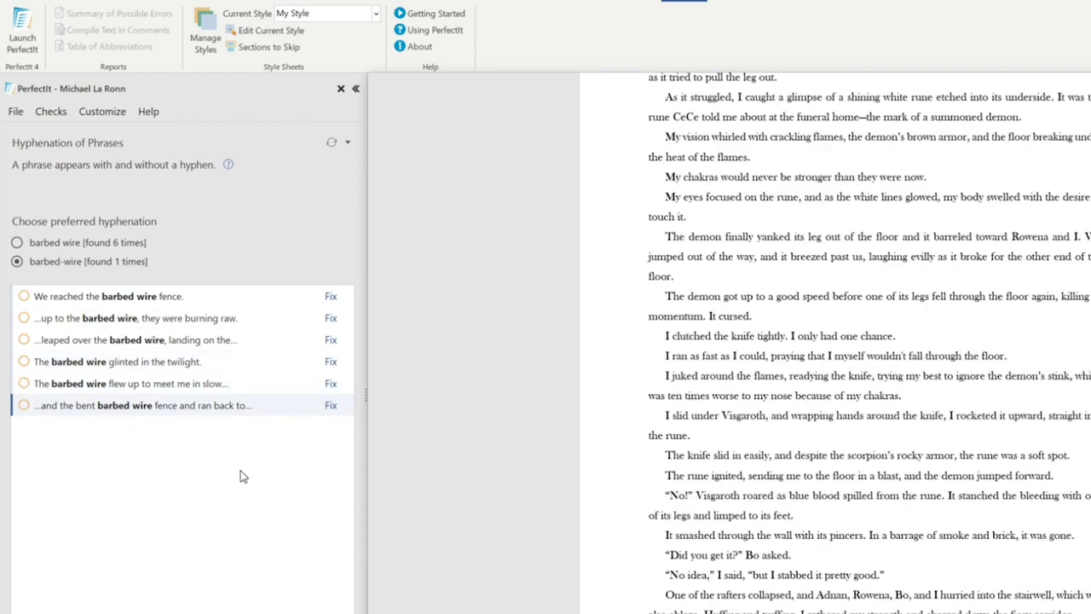
# - Fix the first "barbed wire" occurrence, apply the fix to all remaining ones, and continue to the next phrase
pyautogui.click(334, 298)
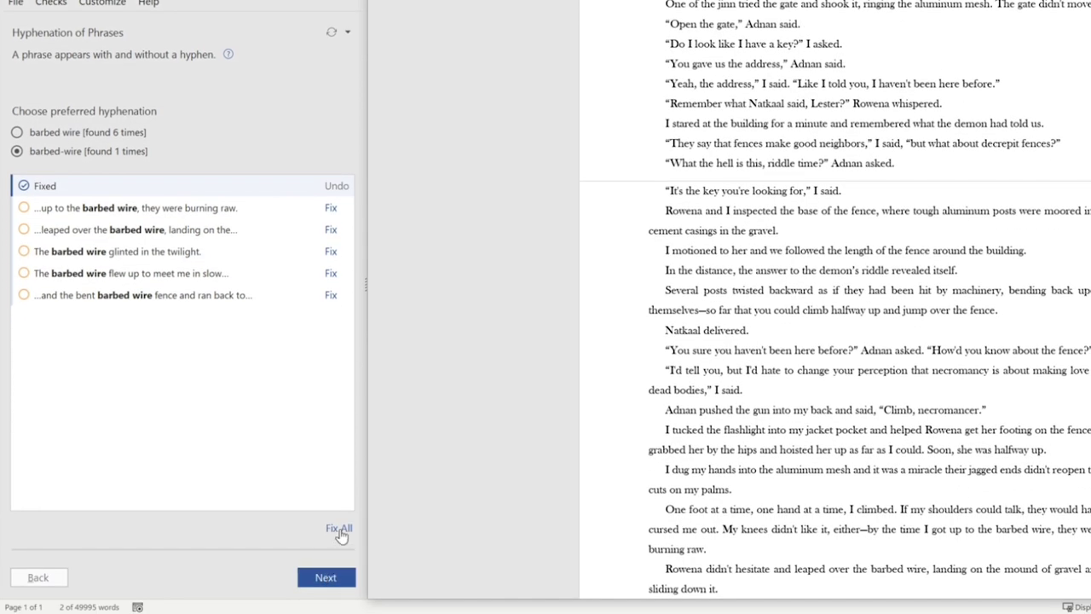
pyautogui.click(342, 530)
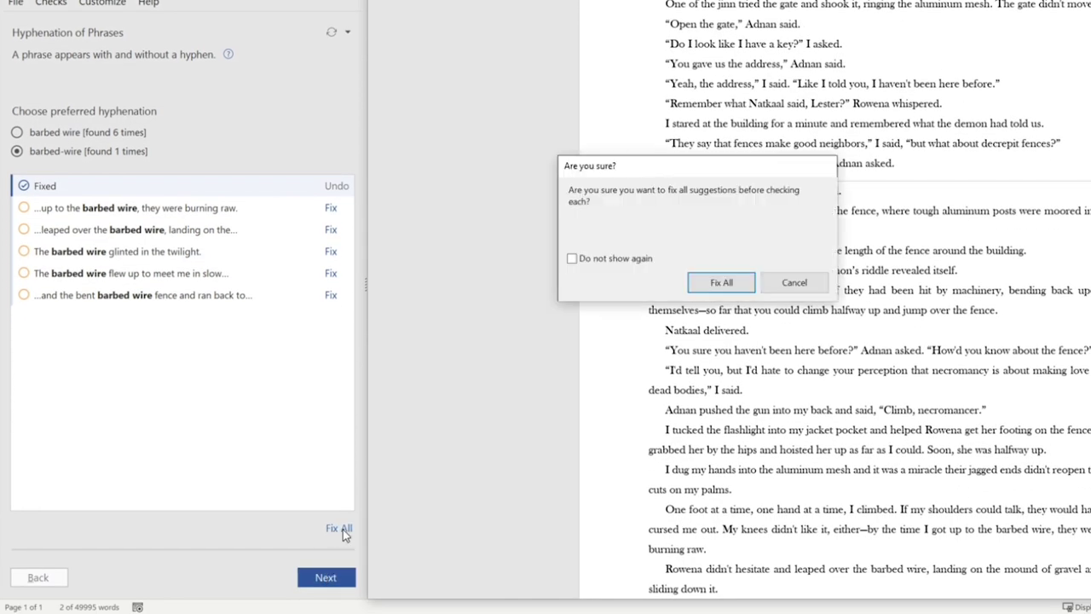
pyautogui.click(571, 258)
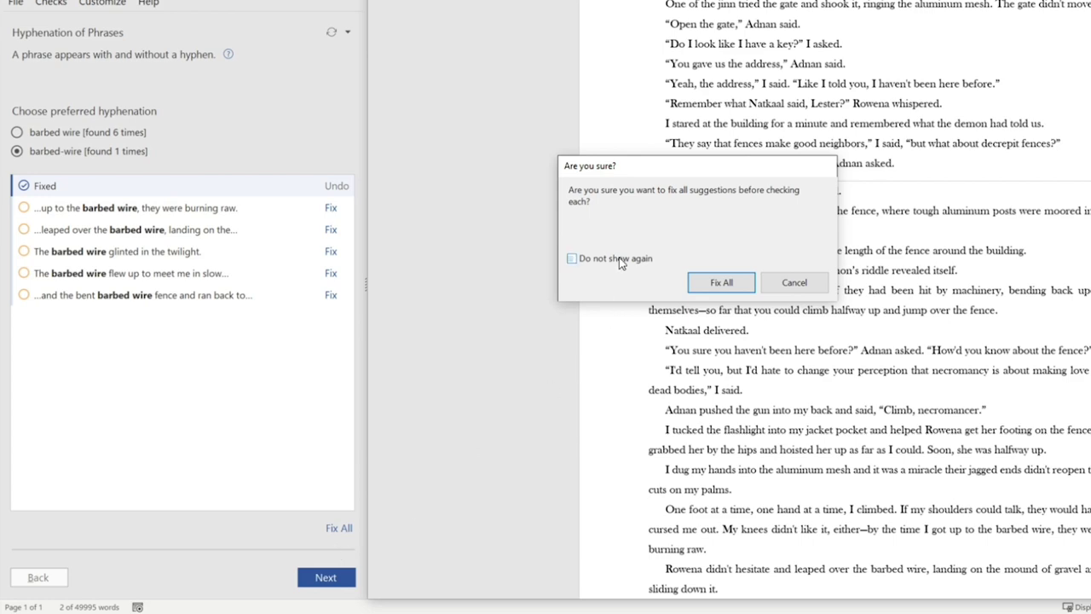
pyautogui.click(720, 282)
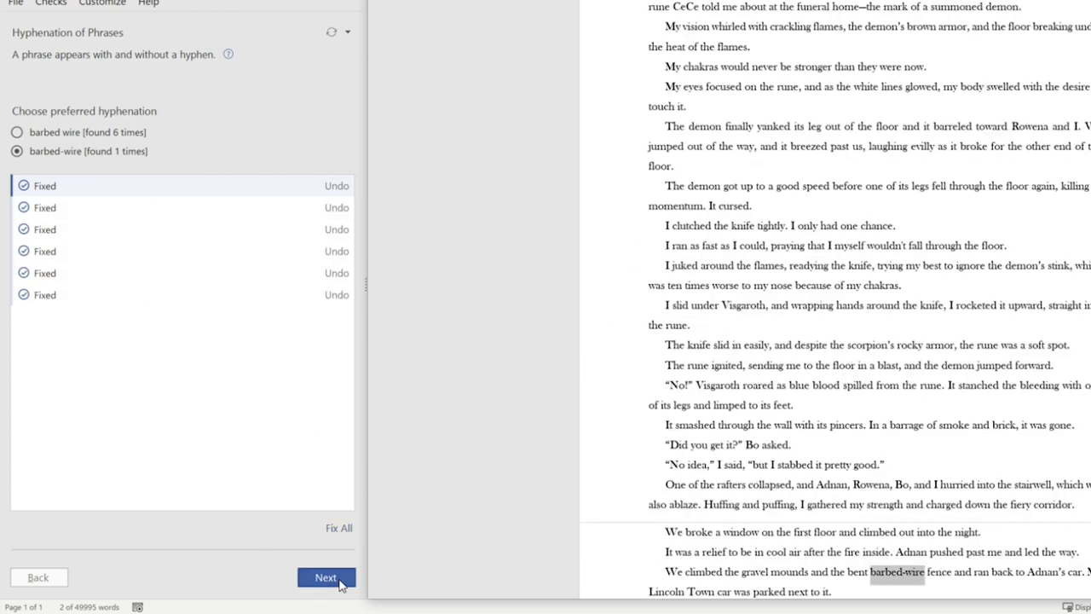
pyautogui.click(340, 582)
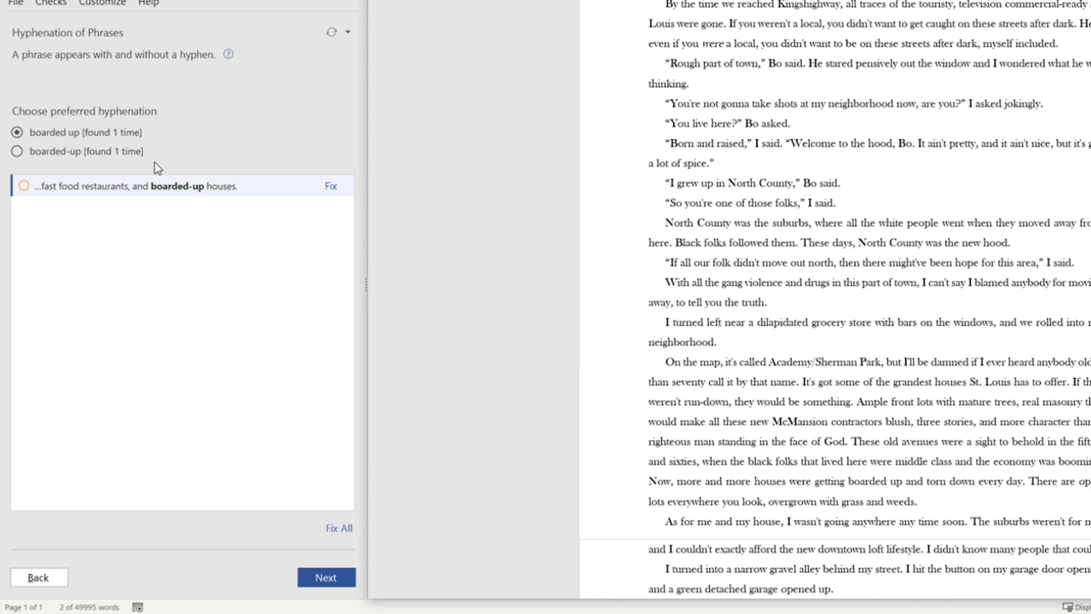
# - Select "boarded-up" and "curled-up" as the preferred hyphenations, moving on from each phrase without applying its fixes
pyautogui.click(95, 155)
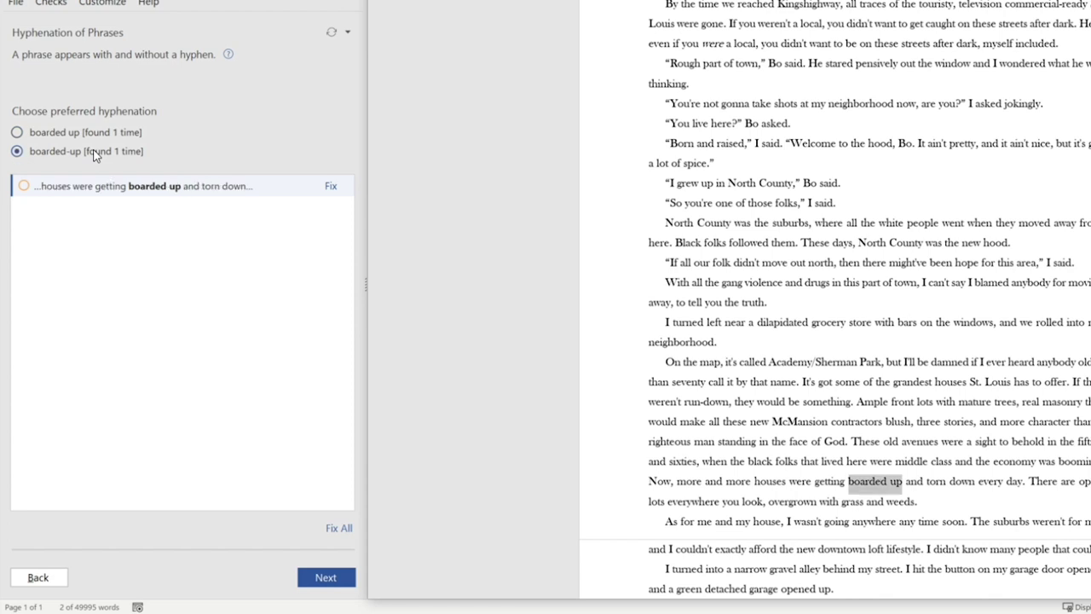
pyautogui.click(329, 579)
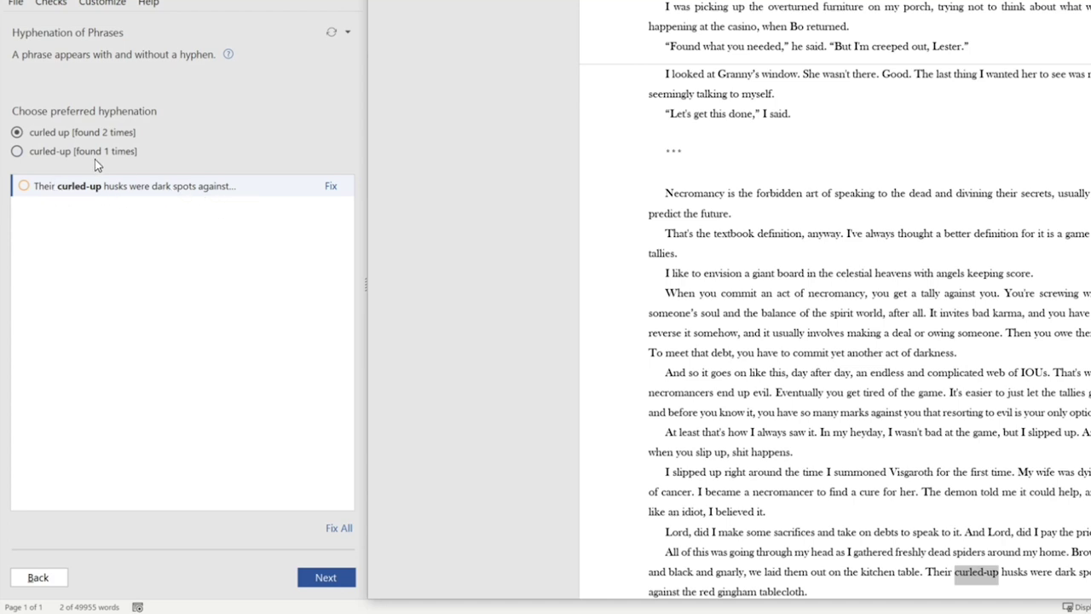
pyautogui.click(65, 153)
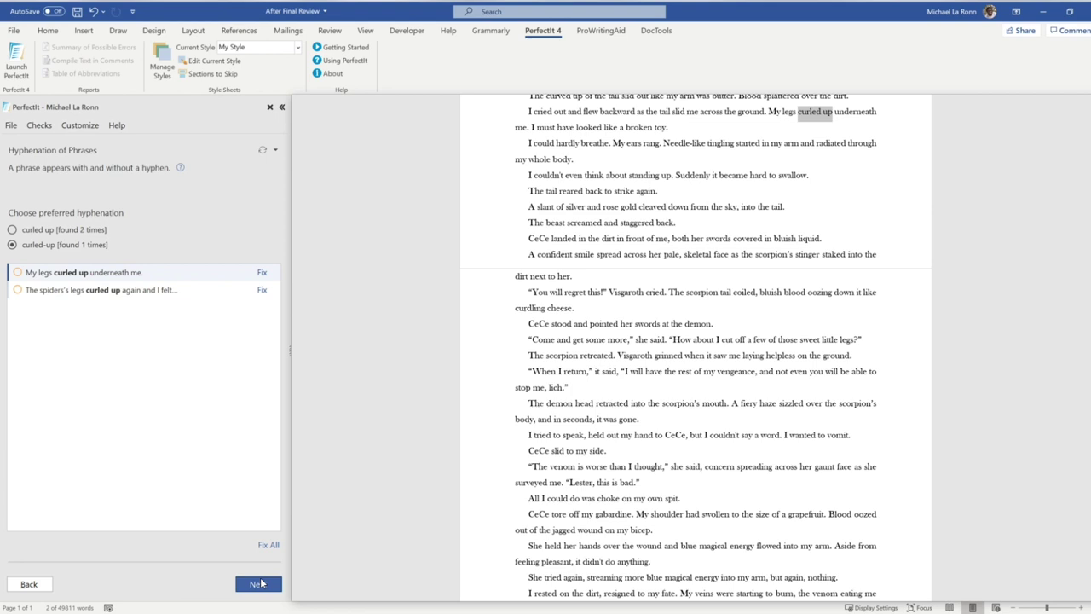
pyautogui.click(259, 584)
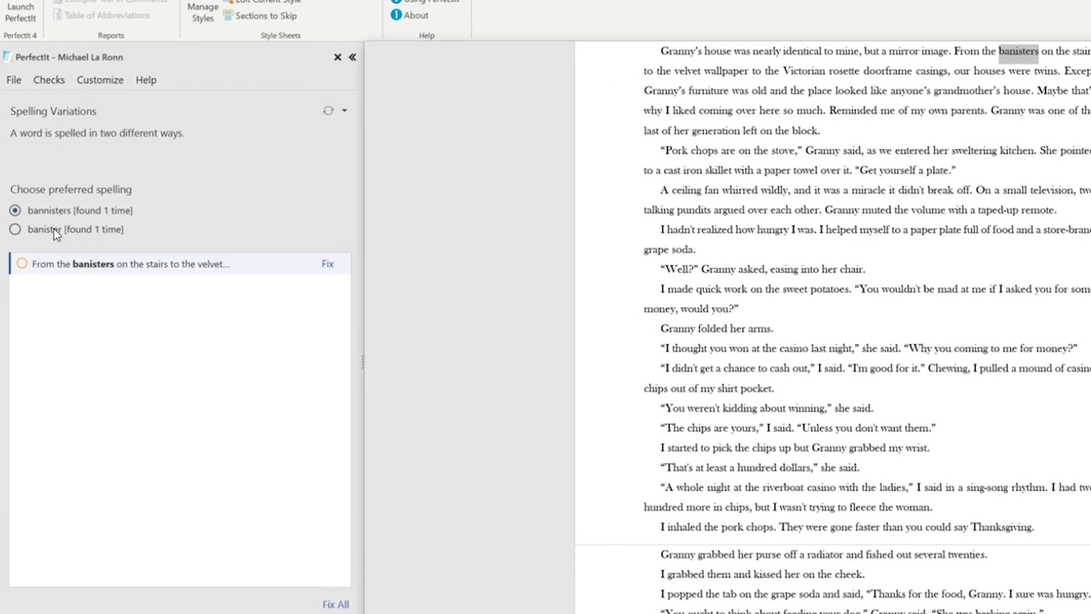
# - Compare the "bannisters" and "banister" spellings in the manuscript and continue without applying a fix
pyautogui.click(53, 229)
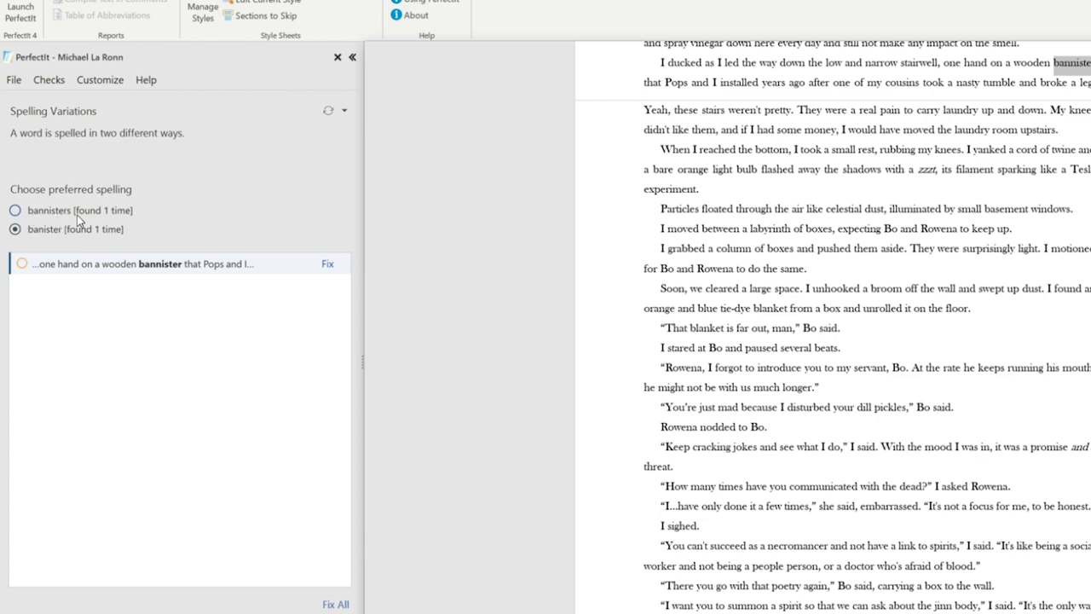
pyautogui.click(77, 217)
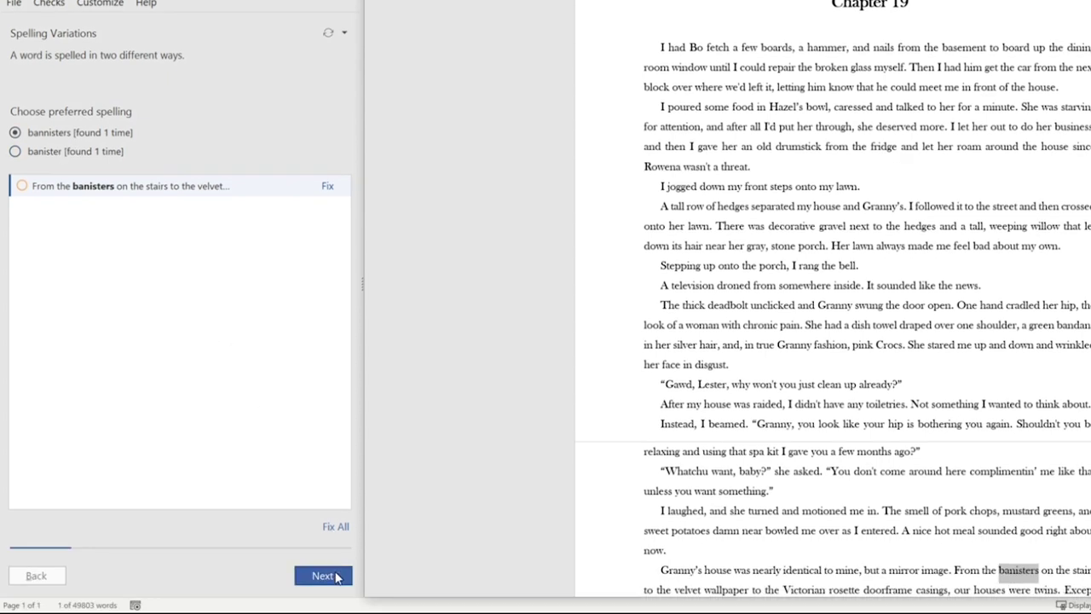
pyautogui.click(335, 576)
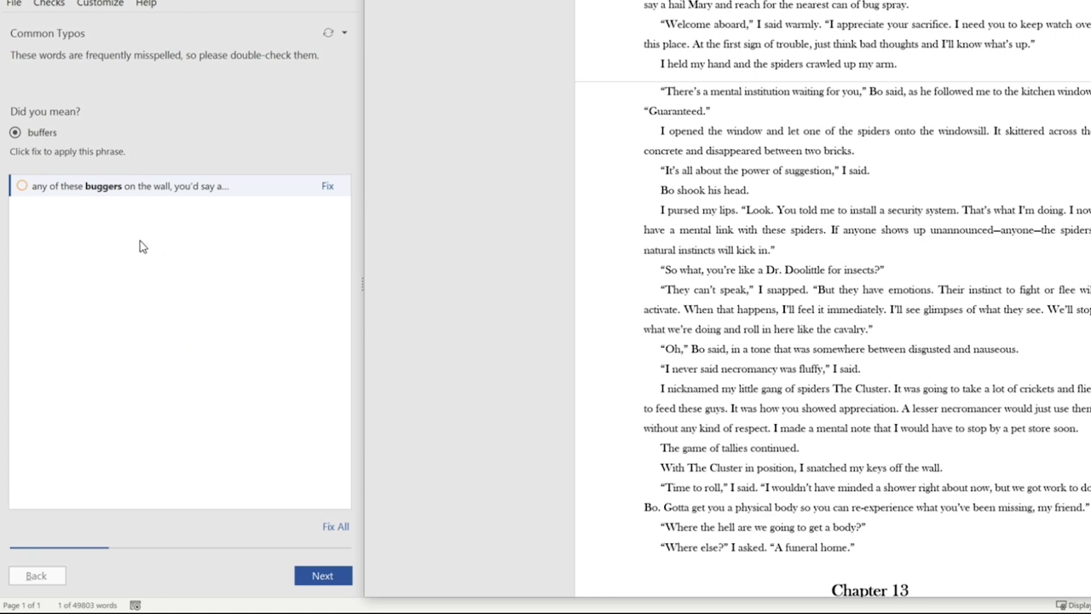
# - Skip the "buffers" typo suggestion, view where the undefined abbreviation "LSD" is first used, and move on to the following check
pyautogui.click(323, 576)
pyautogui.click(322, 576)
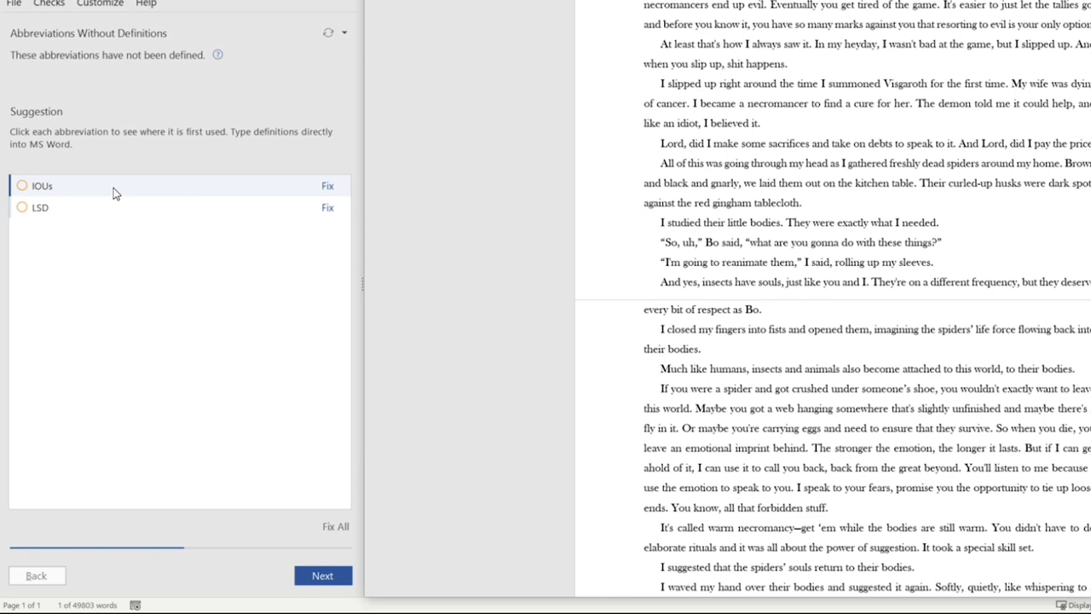
pyautogui.click(106, 215)
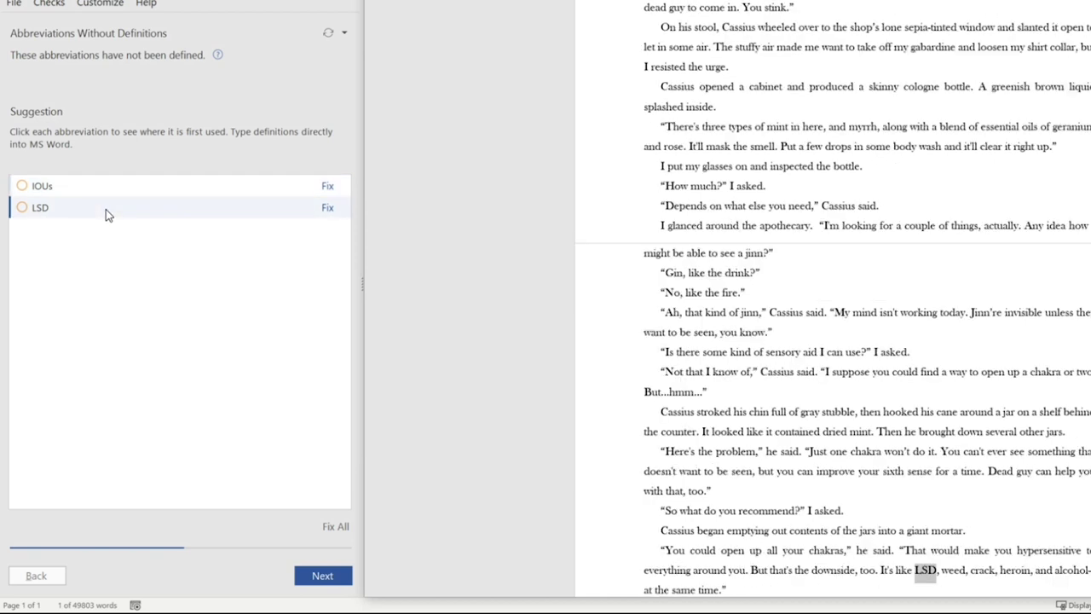
pyautogui.click(322, 576)
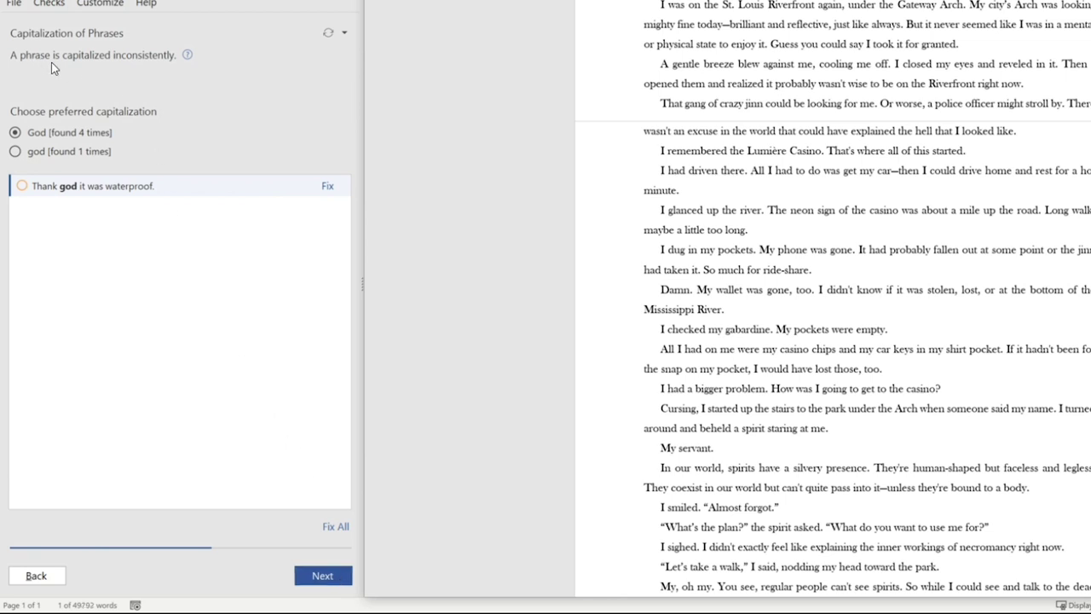
# - Compare the capitalization variants of "God", "Granny" and "Lincoln Town Car" in the manuscript, moving on from each without applying fixes
pyautogui.click(74, 153)
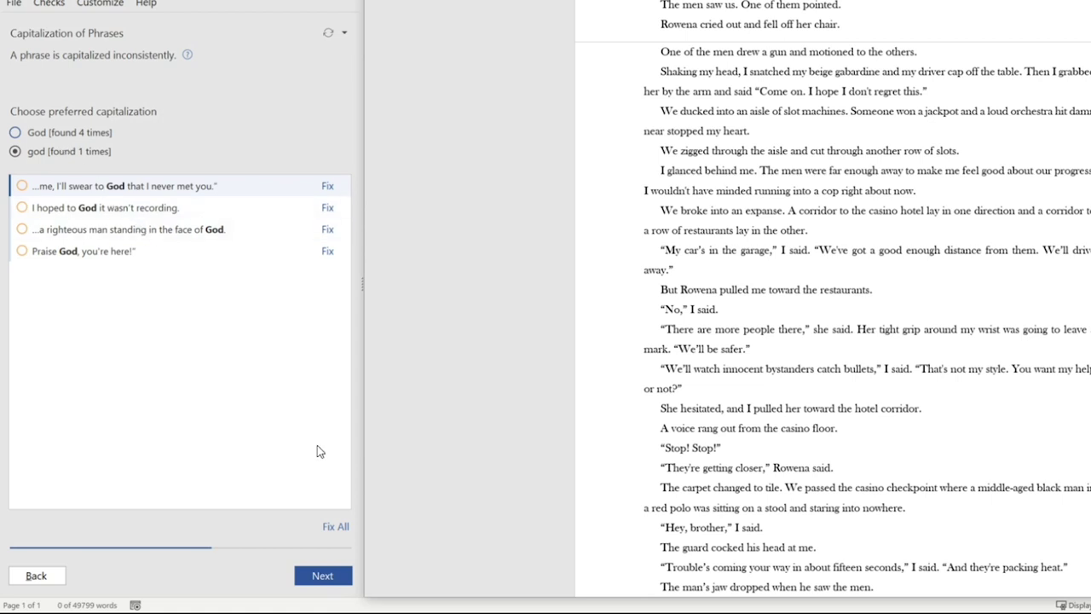
pyautogui.click(313, 578)
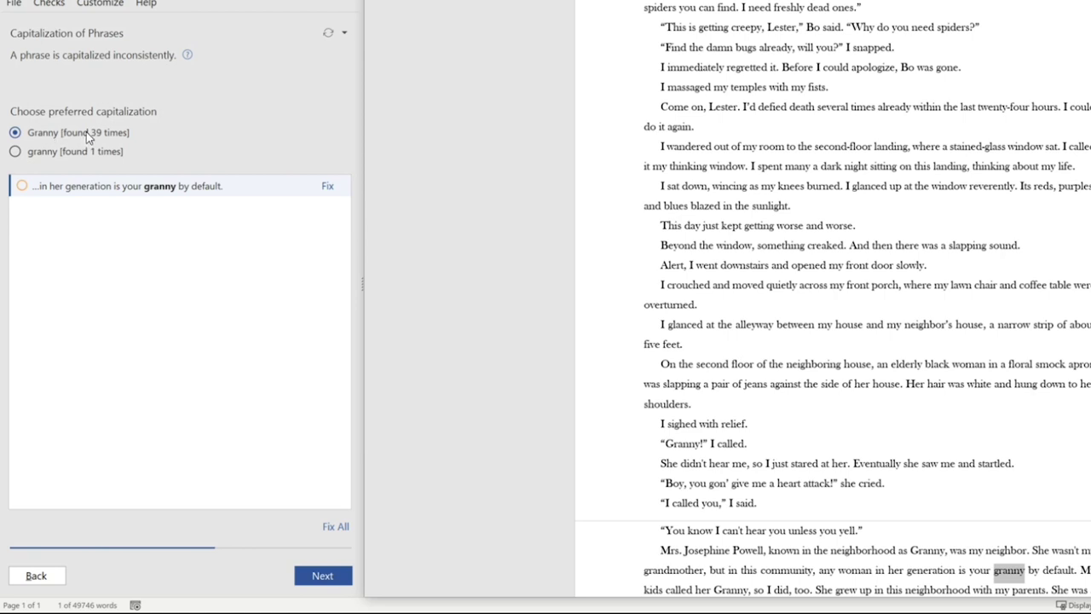
pyautogui.click(53, 152)
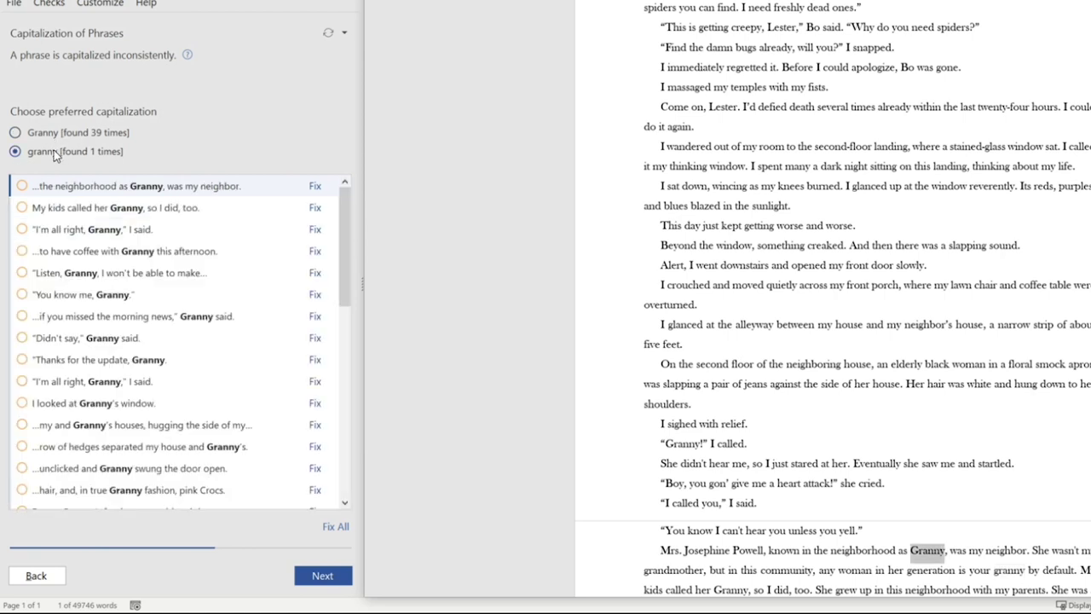
pyautogui.click(55, 139)
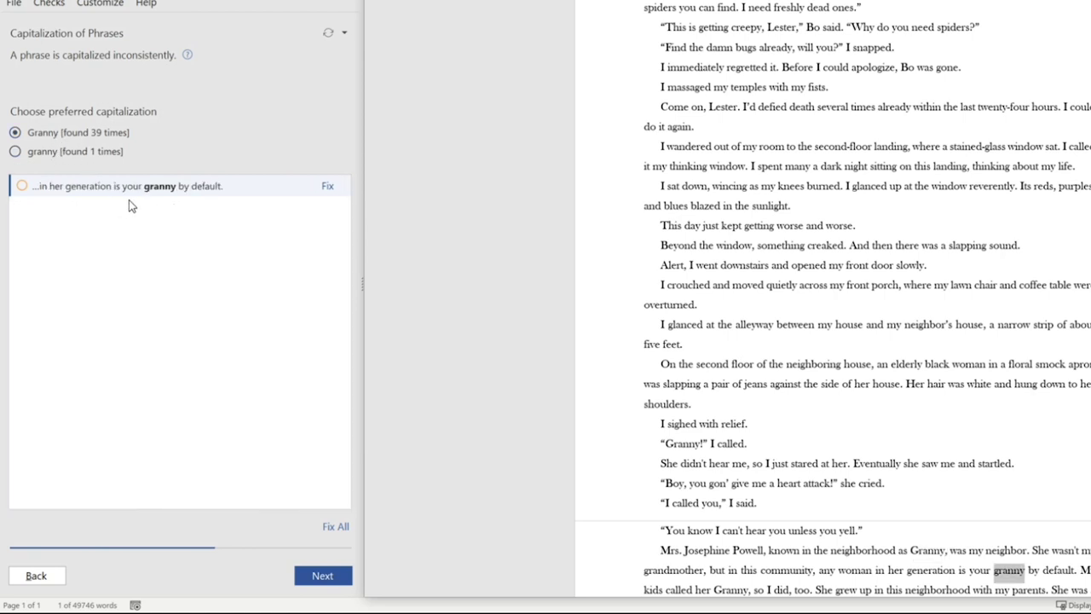
pyautogui.click(323, 576)
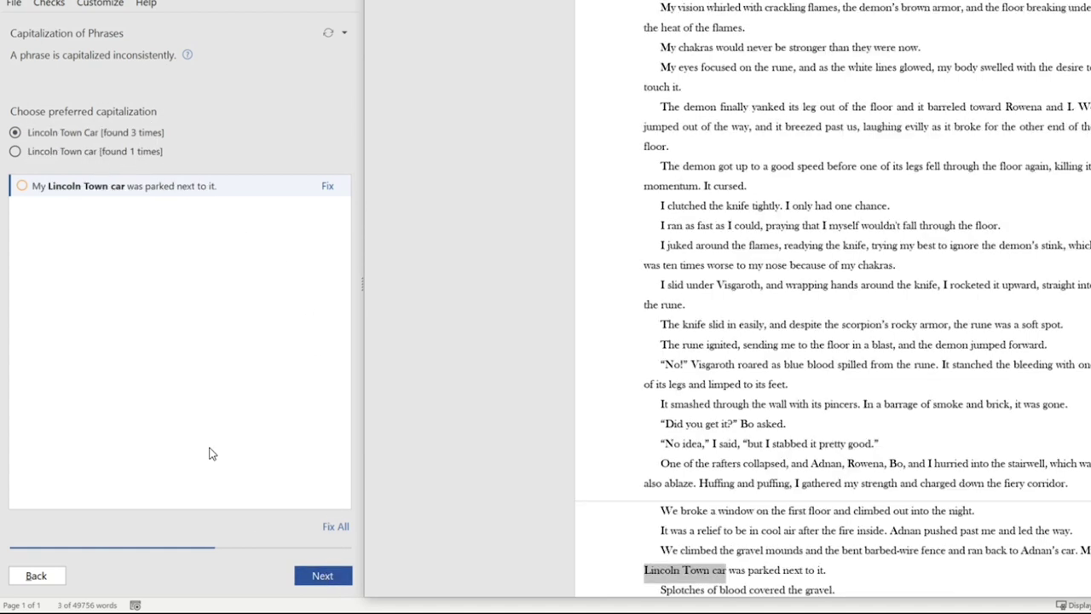
pyautogui.click(72, 154)
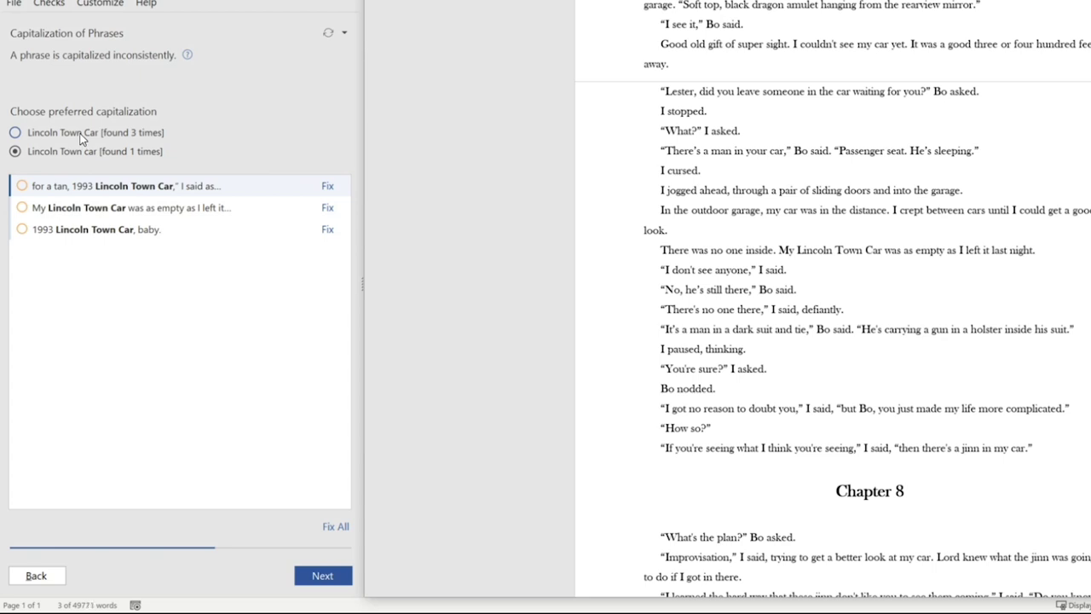
pyautogui.click(318, 577)
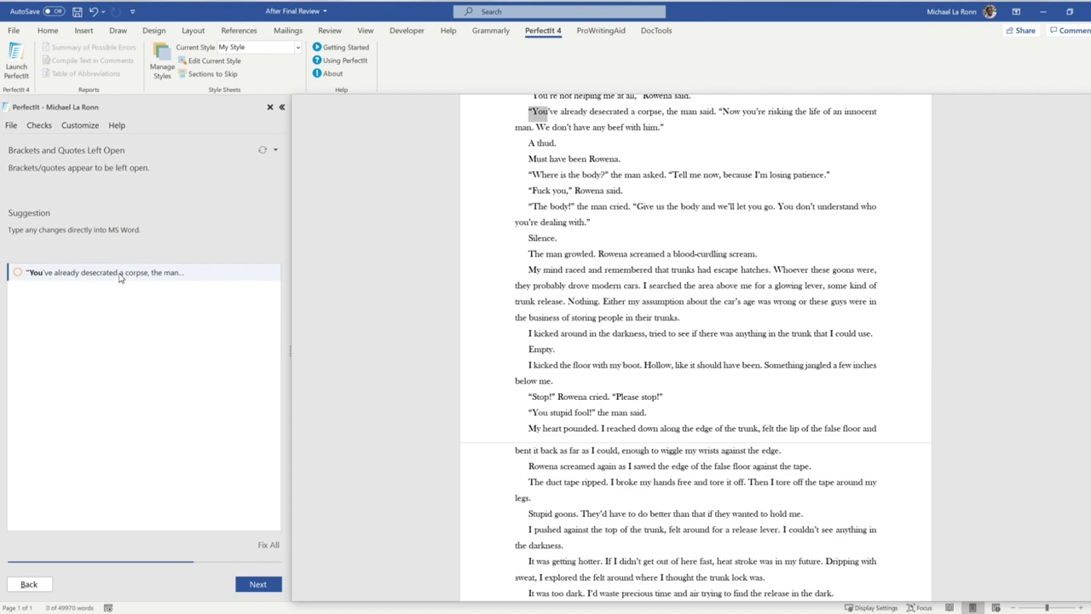
# - Add the missing closing quotation mark after "You've already desecrated a corpse," in the manuscript
pyautogui.click(562, 111)
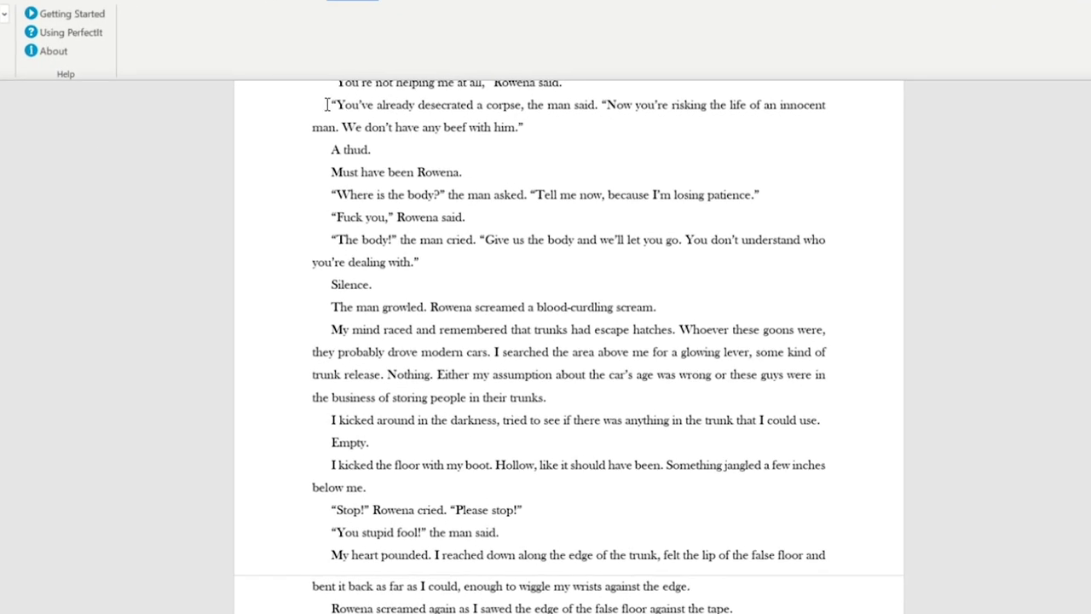
pyautogui.moveTo(332, 105); pyautogui.dragTo(574, 108)
pyautogui.click(527, 106)
pyautogui.write('"')
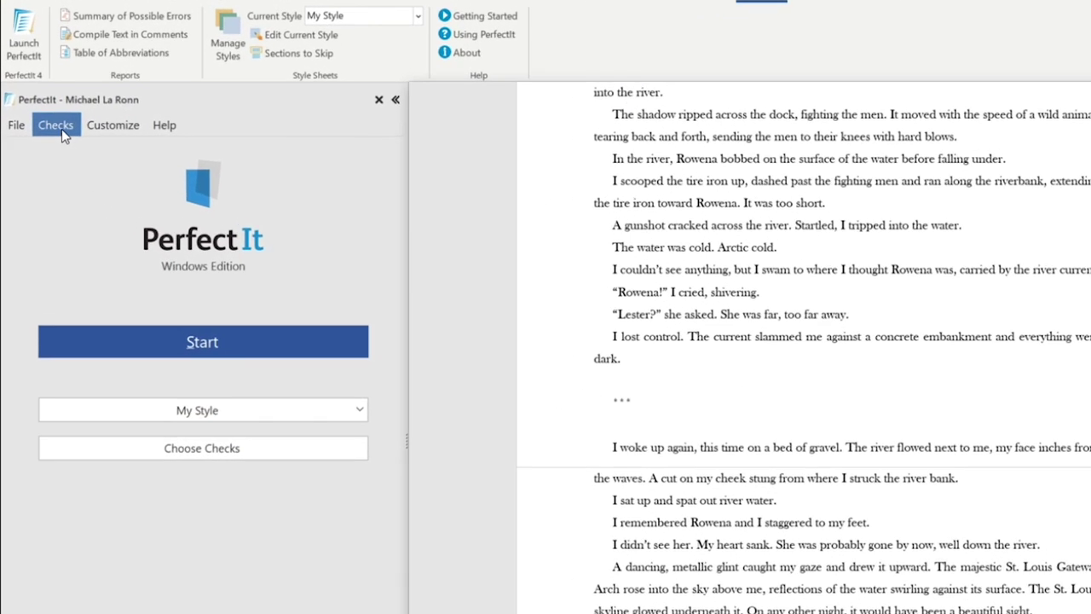
# - Review the check categories that PerfectIt can run and leave the selection without changes
pyautogui.click(42, 127)
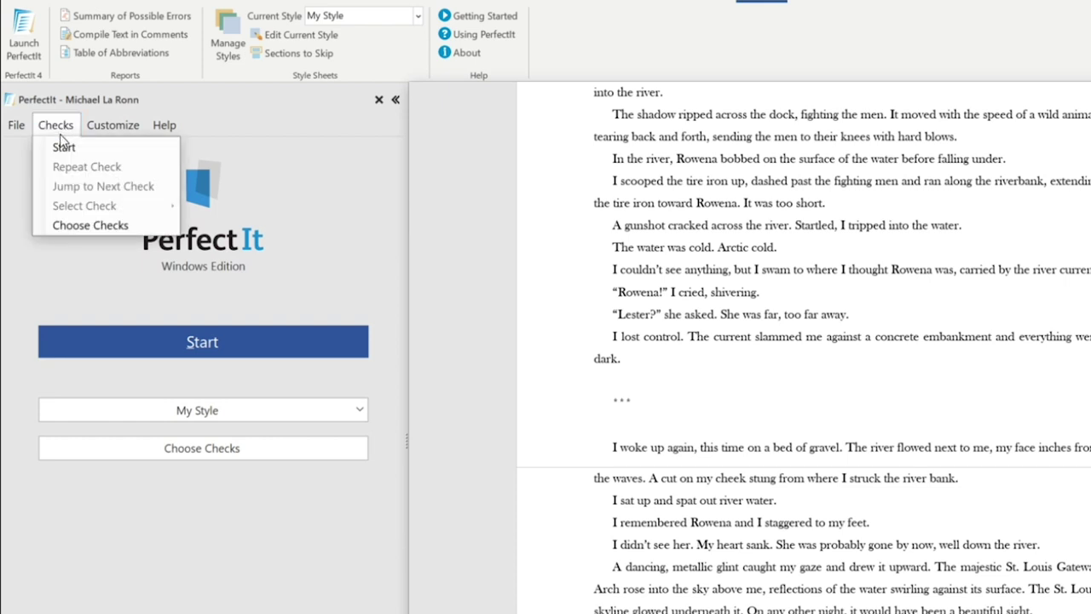
pyautogui.click(111, 225)
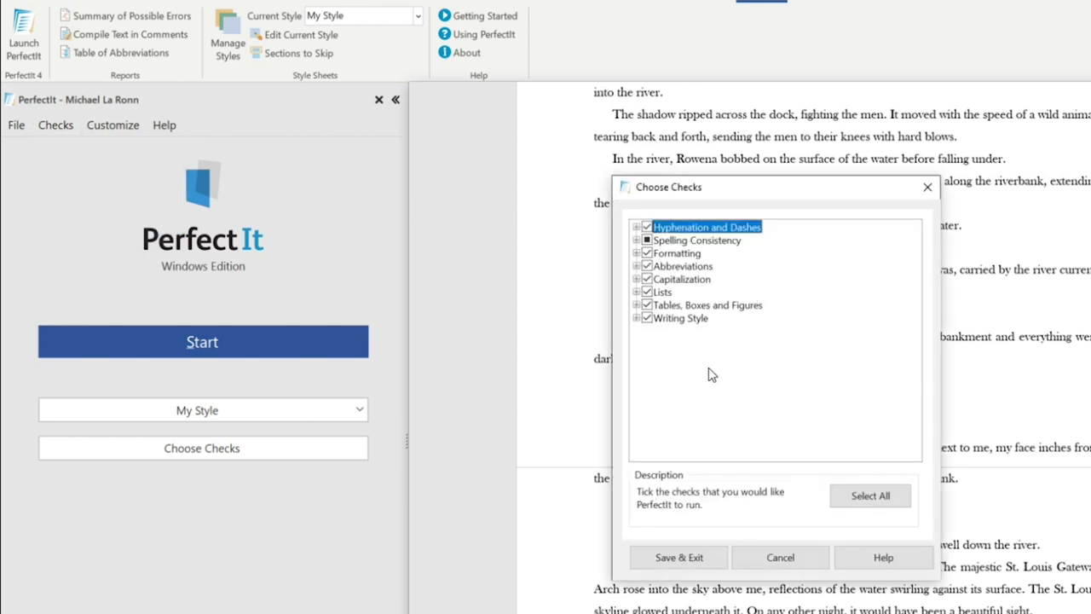
pyautogui.click(811, 558)
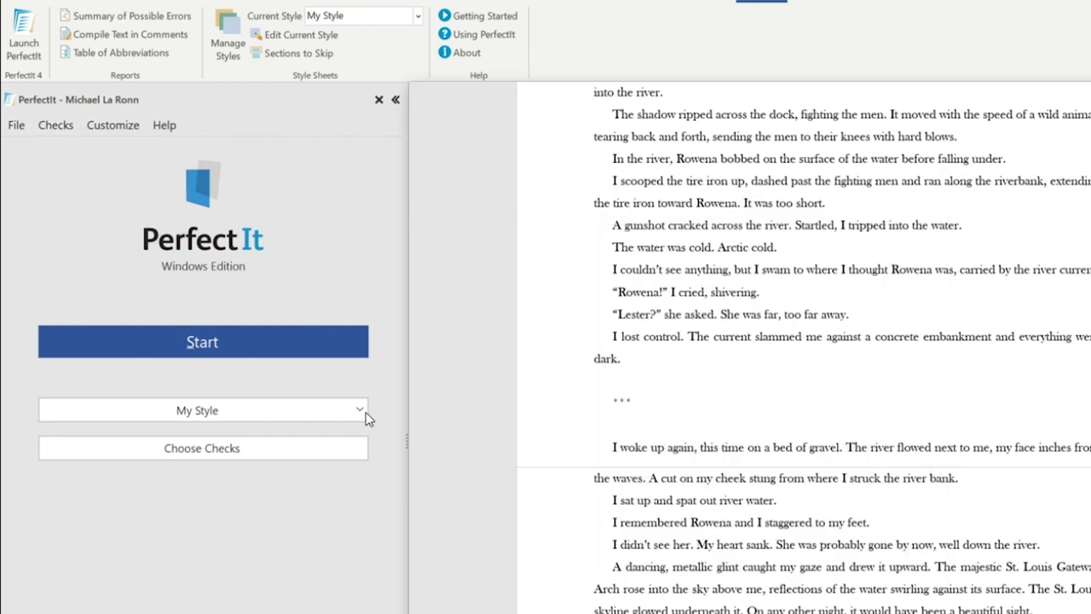
# - Start the checks on the manuscript again and look through the list of individual checks that can be run
pyautogui.click(204, 337)
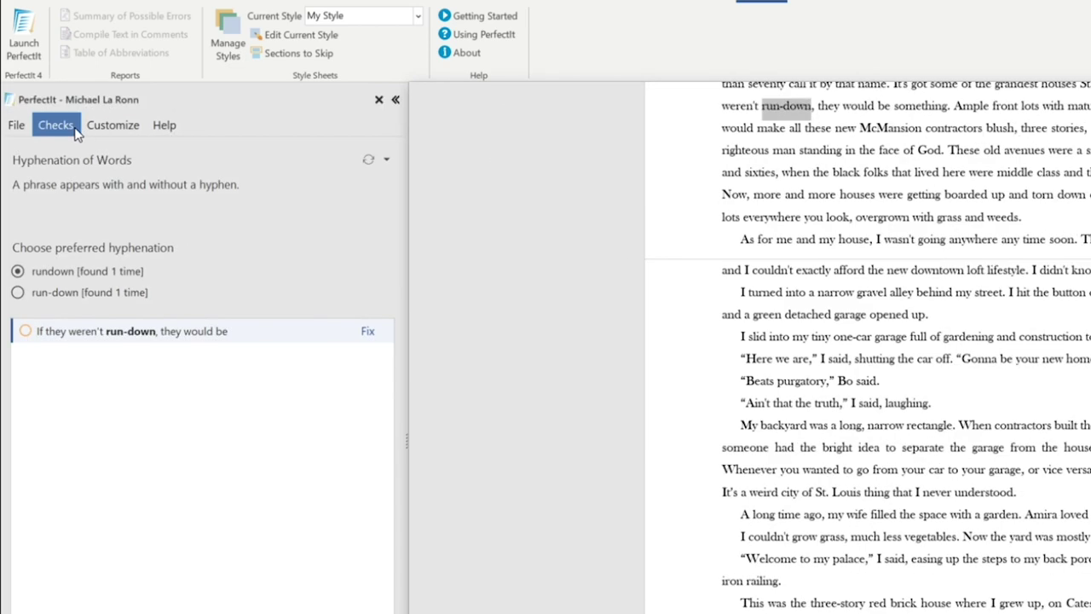
pyautogui.click(73, 128)
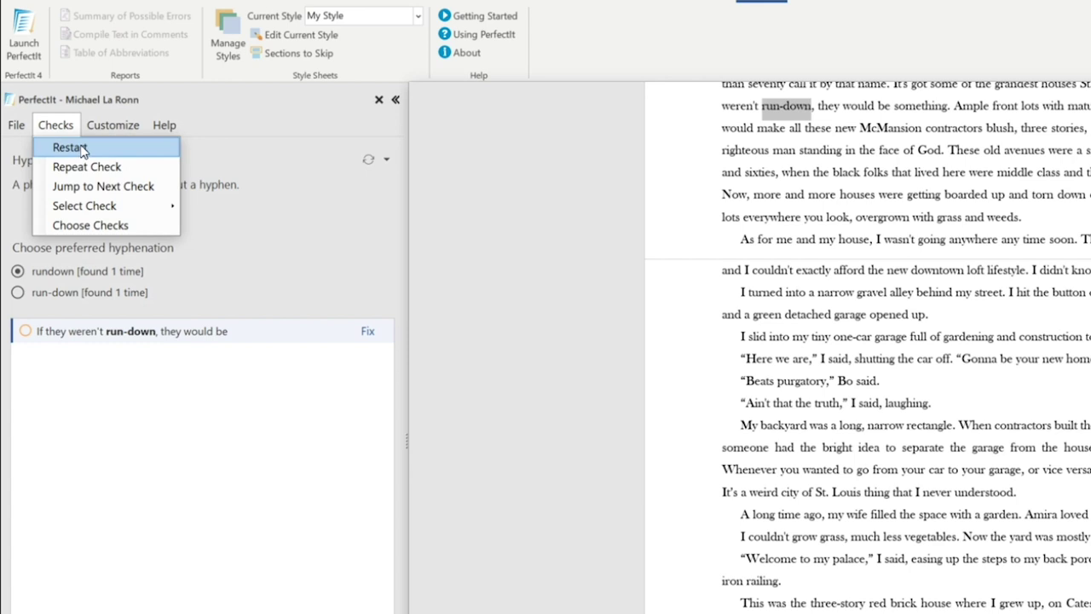
pyautogui.moveTo(94, 206)
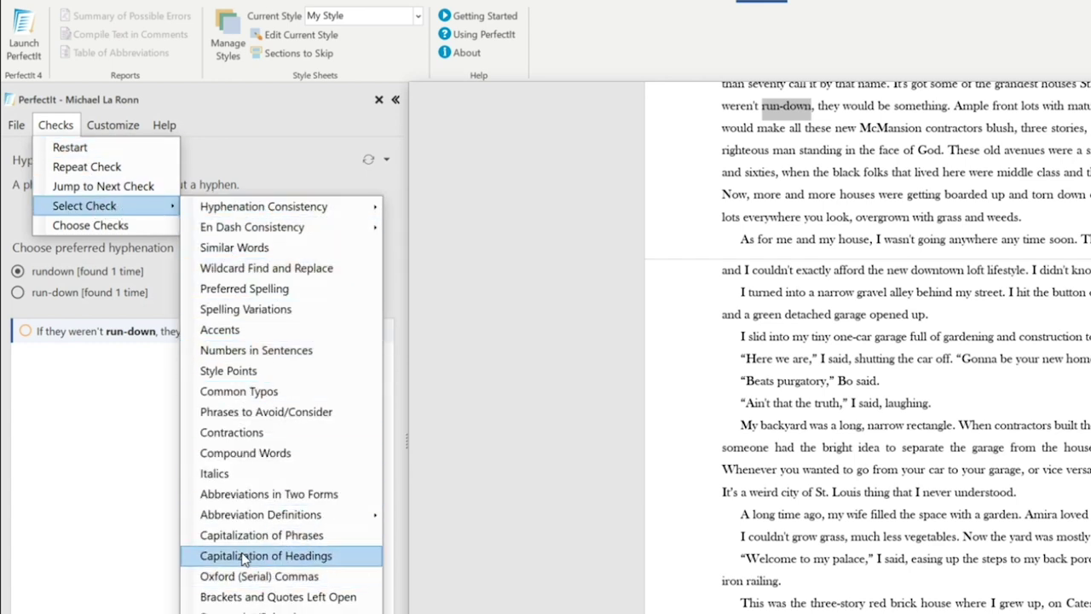
pyautogui.click(157, 525)
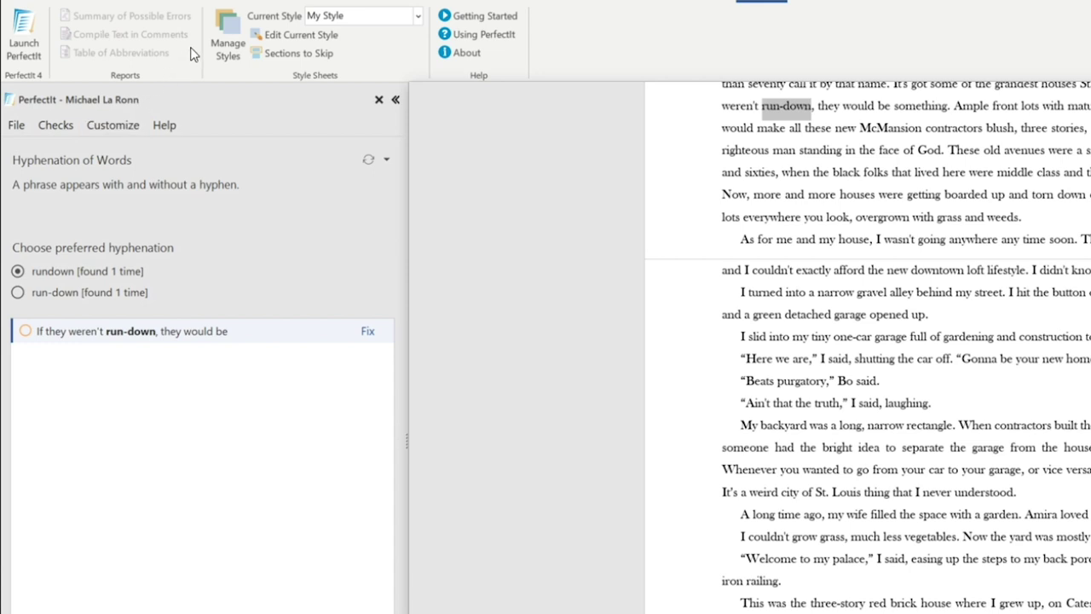
# - Look through the available style sheets, keeping My Style as the current one
pyautogui.click(418, 18)
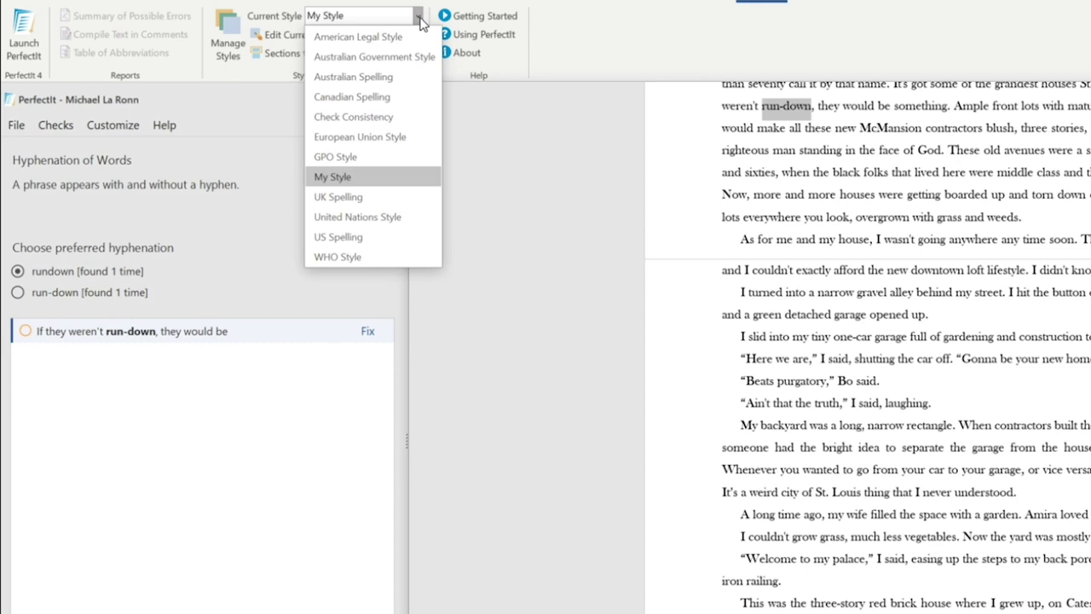
pyautogui.click(253, 185)
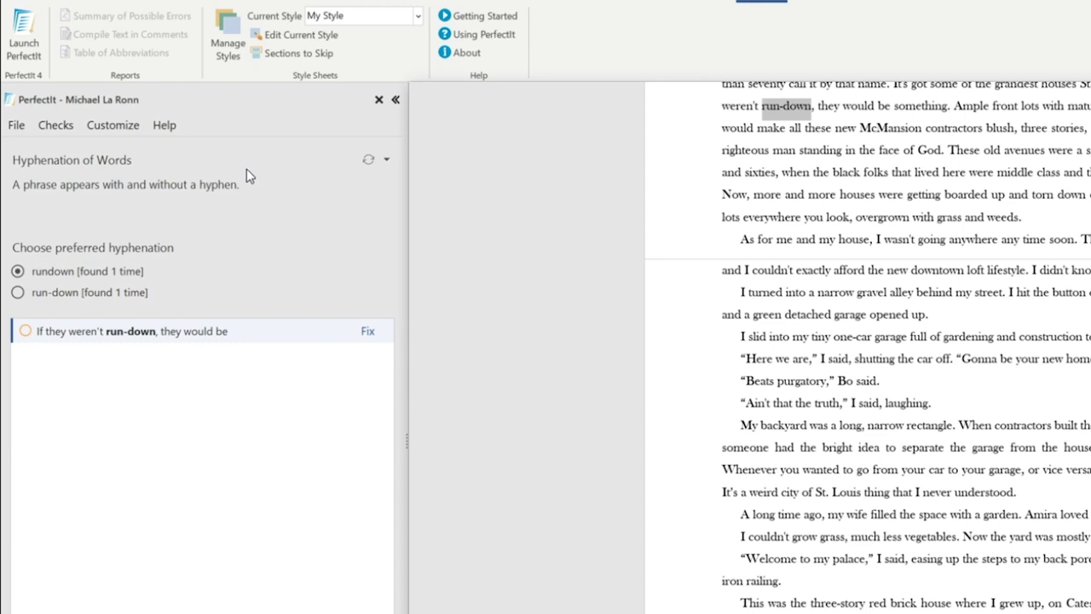
# - Open the online PerfectIt features documentation and read the descriptions of the hyphenation and spelling consistency checks
pyautogui.click(173, 134)
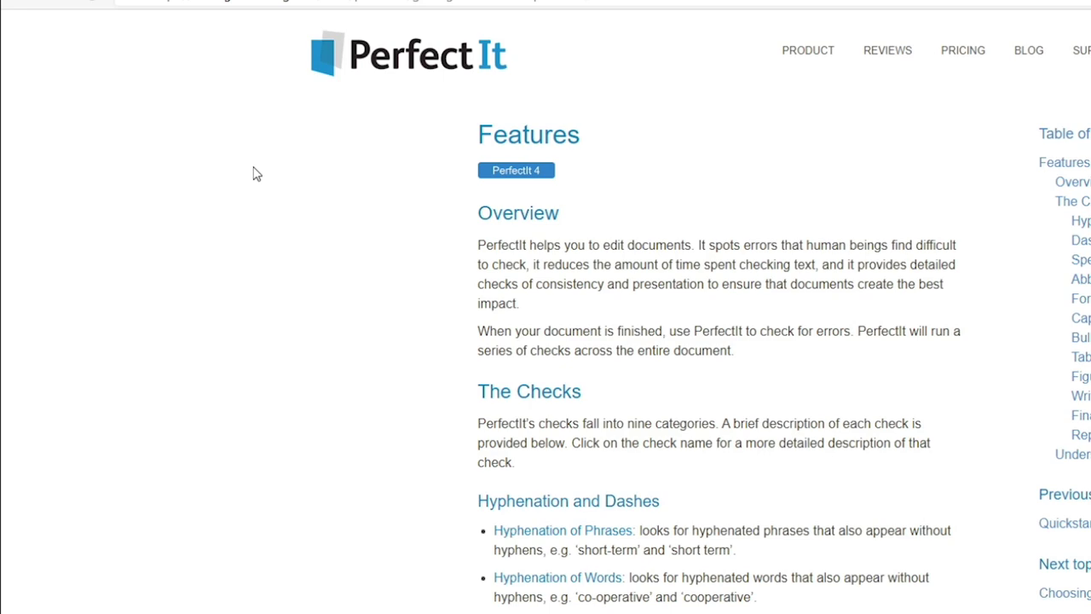
pyautogui.scroll(-3, 649, 285)
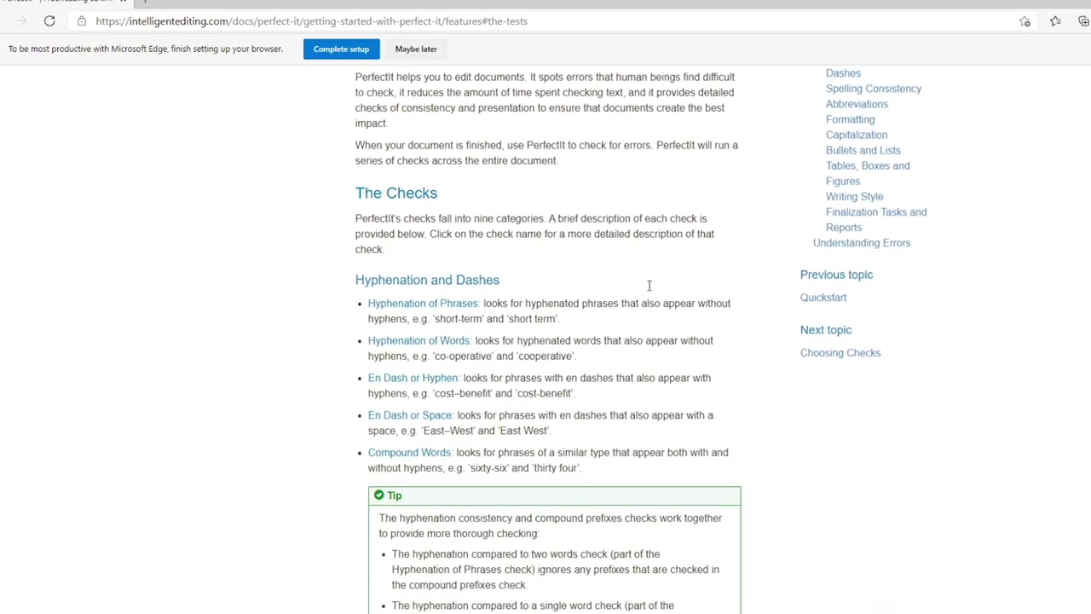
pyautogui.scroll(-1, 649, 285)
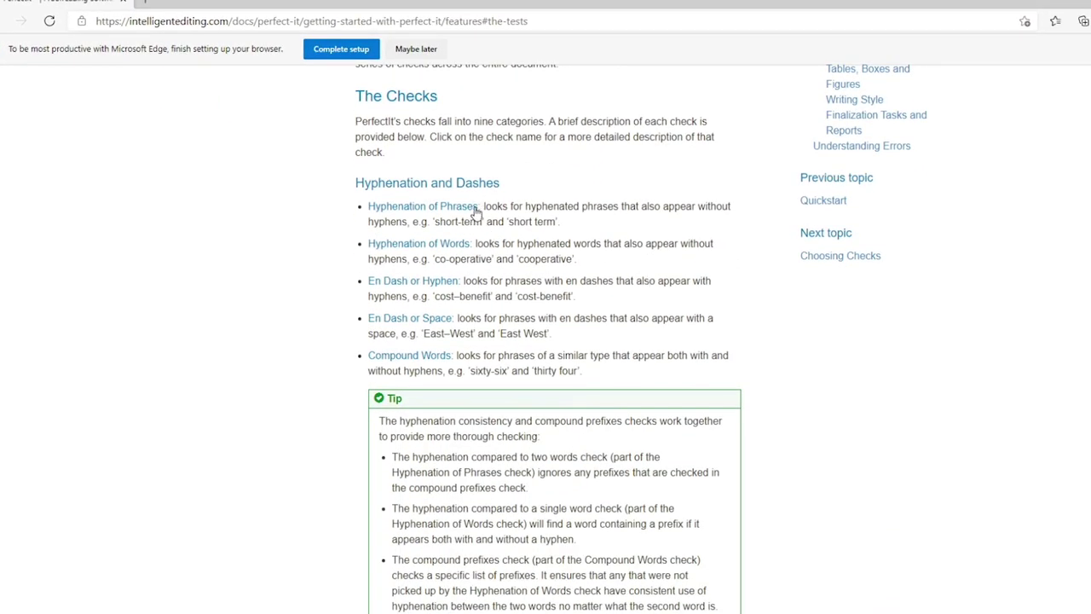
pyautogui.scroll(-3, 509, 213)
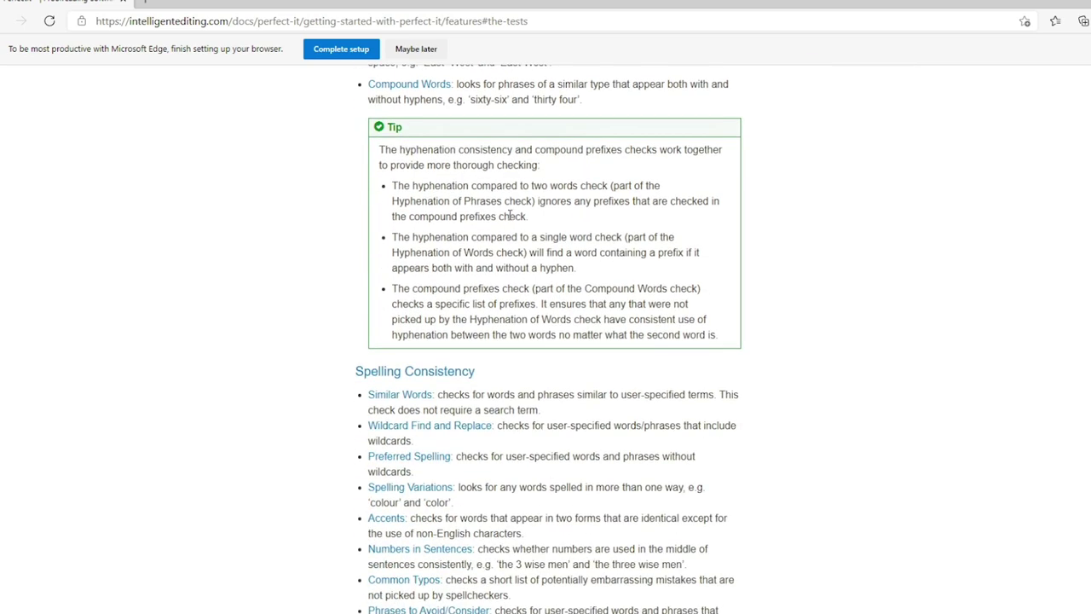
pyautogui.scroll(-2, 509, 213)
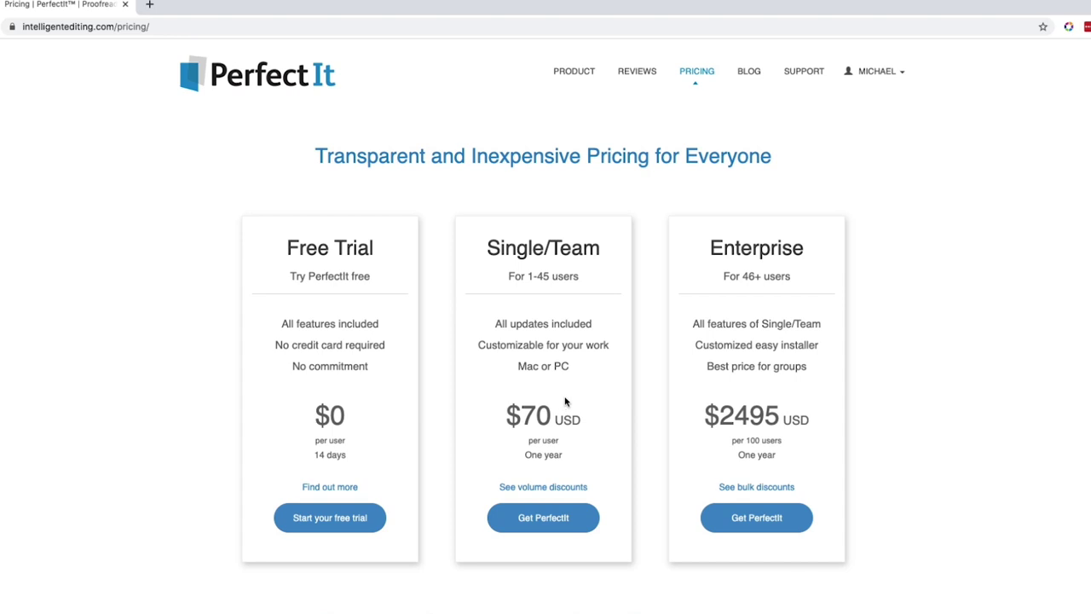
# - Review the supported platforms on the PerfectIt pricing page and increase the license term by one year on the purchase page
pyautogui.scroll(-4, 565, 401)
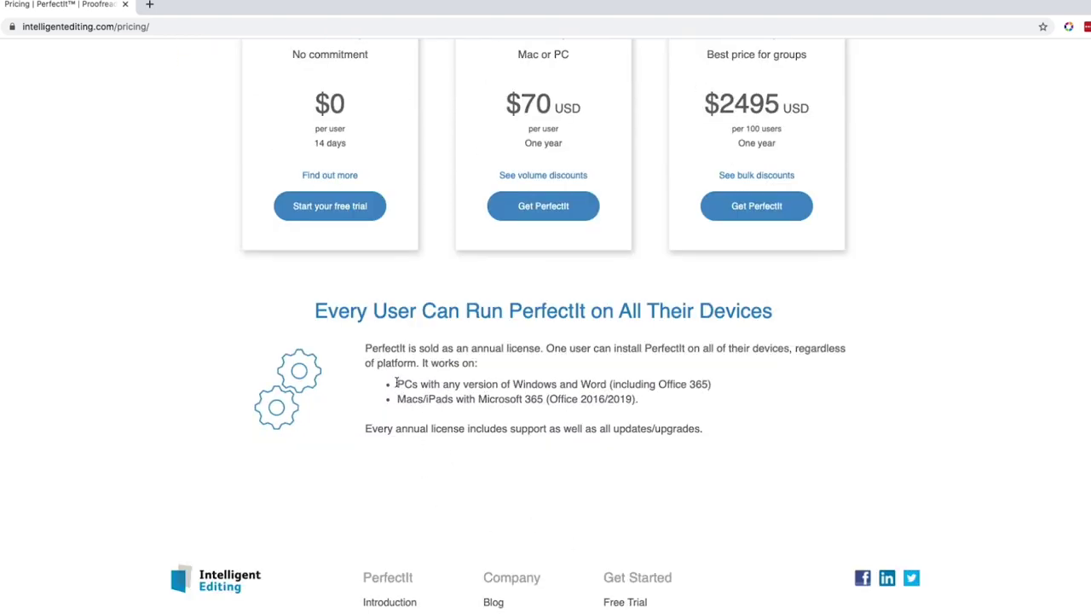
pyautogui.moveTo(397, 384); pyautogui.dragTo(681, 404)
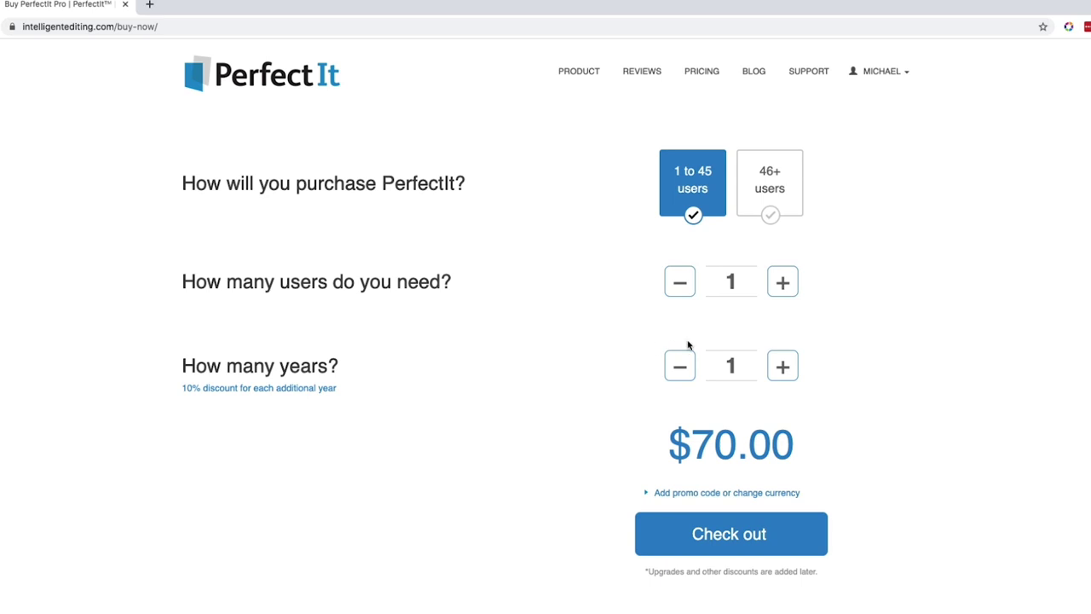
pyautogui.click(784, 366)
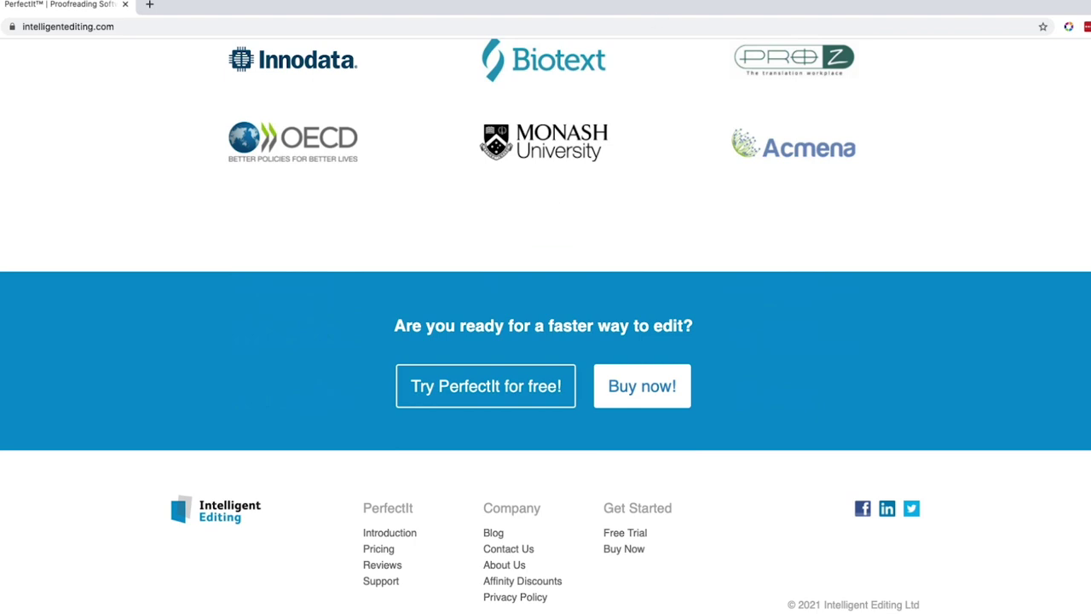
# - Go from the PerfectIt home page to the product introduction and read through its benefits
pyautogui.scroll(15, 713, 244)
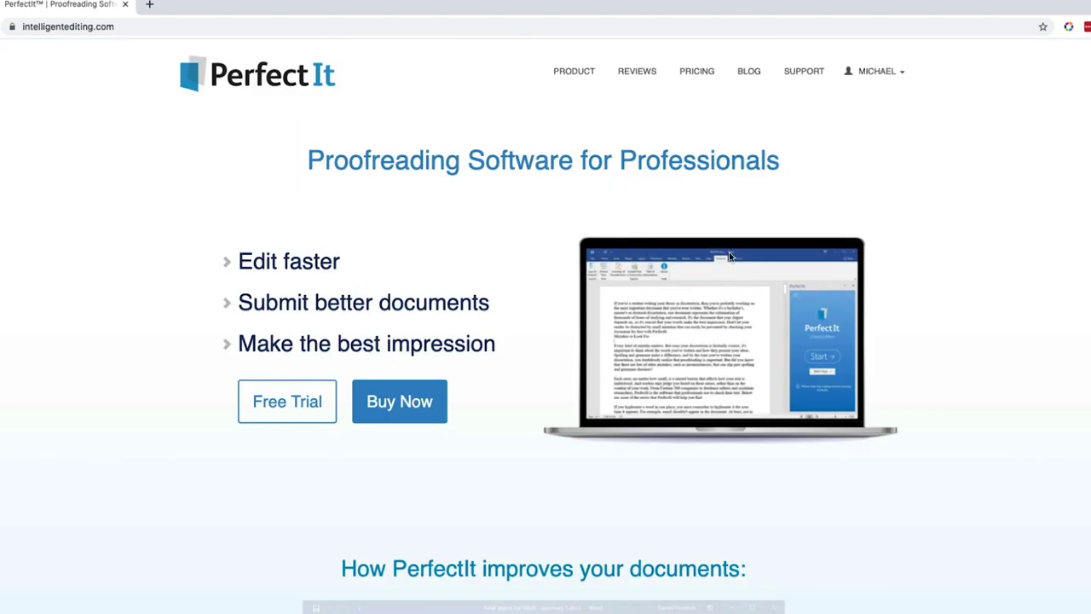
pyautogui.click(570, 72)
pyautogui.scroll(-5, 778, 278)
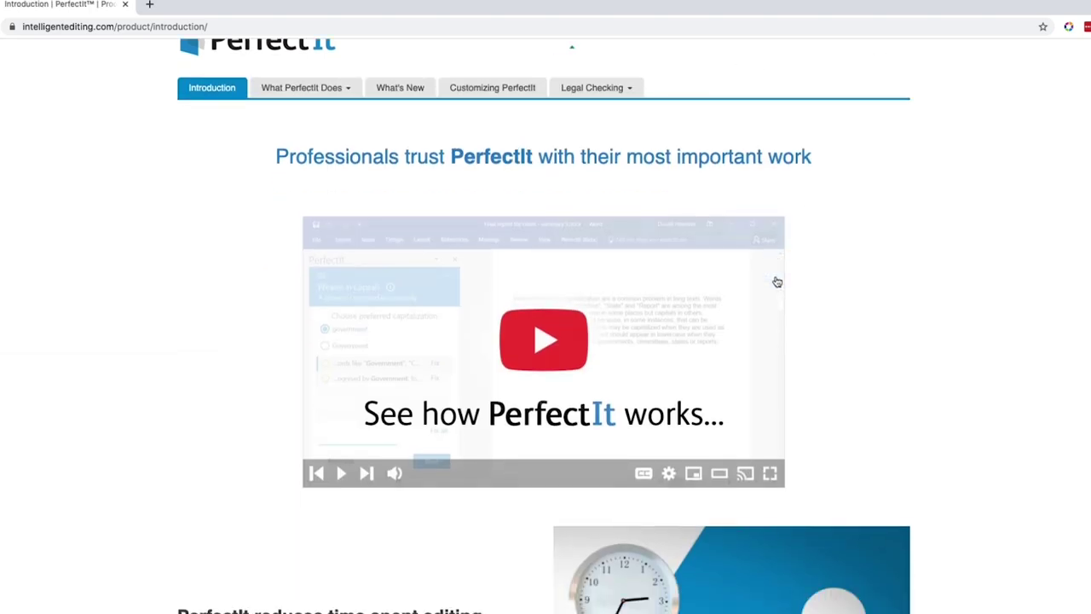
pyautogui.scroll(-5, 778, 281)
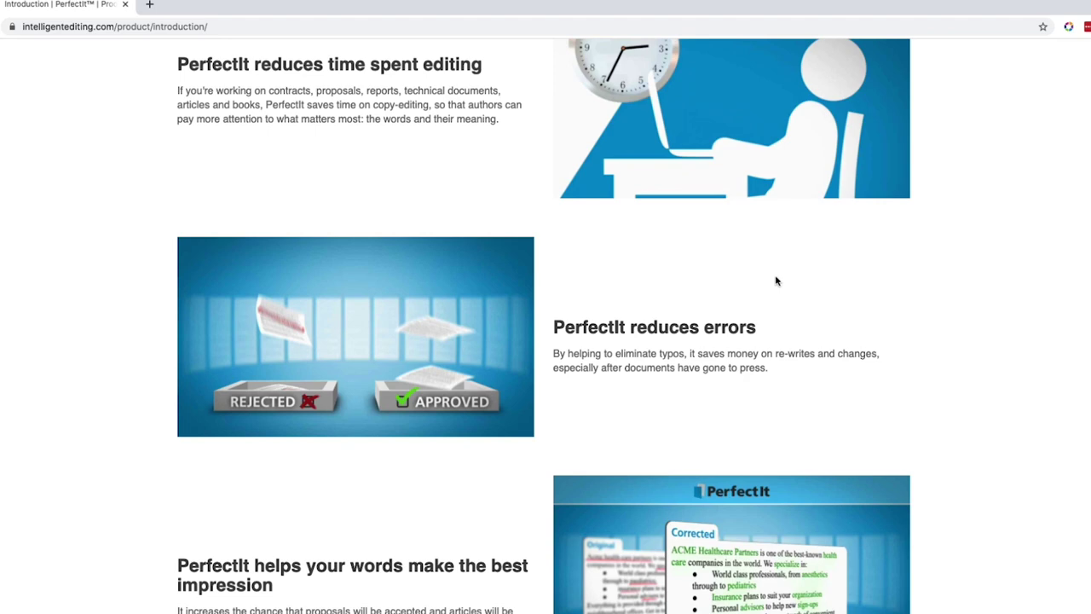
pyautogui.scroll(-1, 777, 281)
pyautogui.scroll(-4, 776, 282)
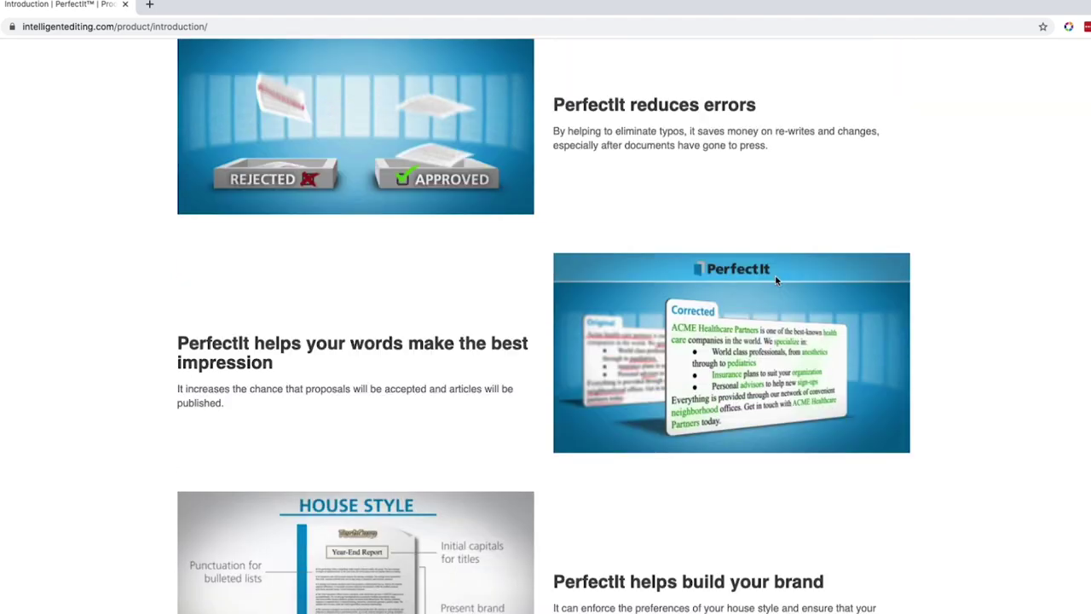
pyautogui.scroll(-1, 776, 281)
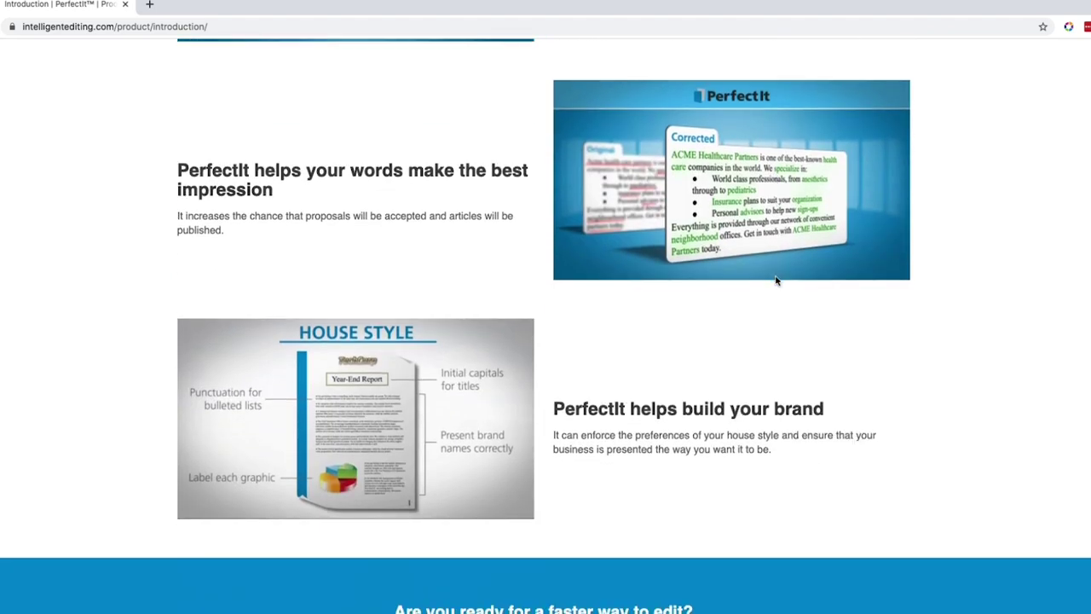
pyautogui.press('Home')
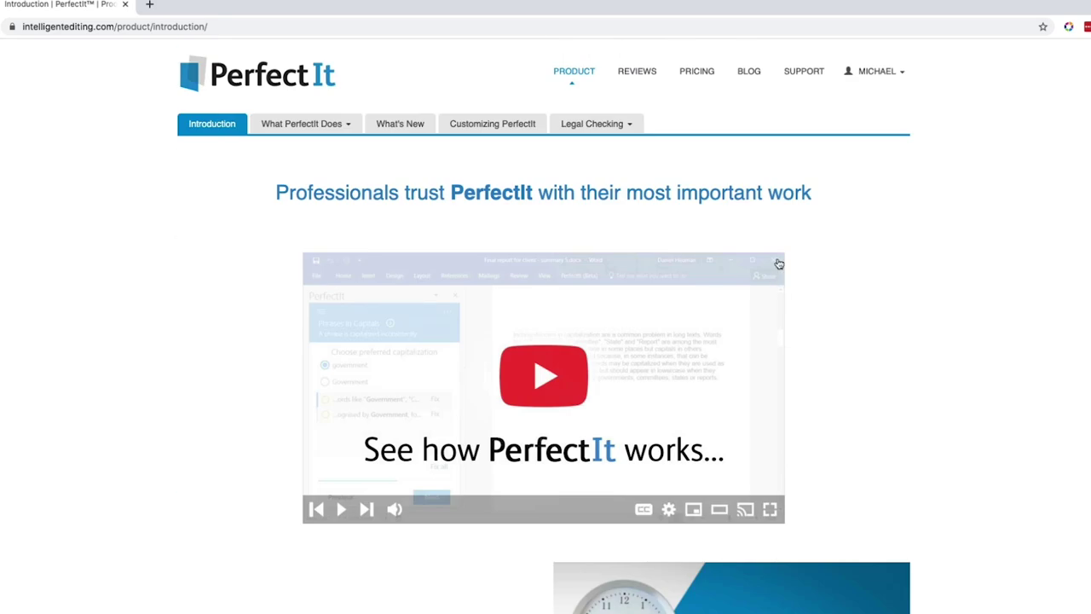
# - Open the PerfectIt blog and browse its articles
pyautogui.click(757, 77)
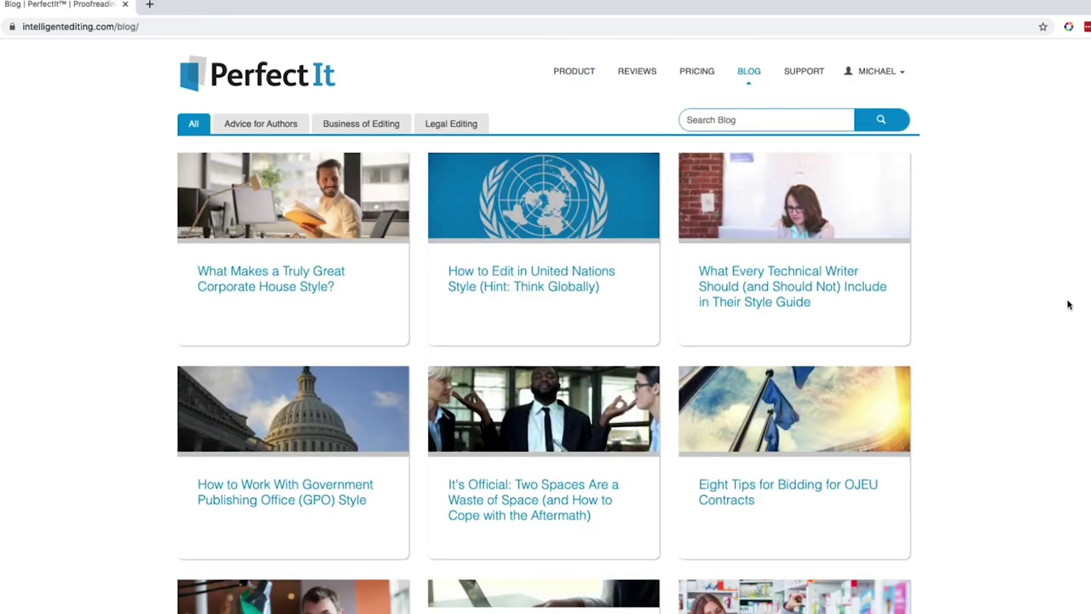
pyautogui.scroll(-1, 1068, 305)
pyautogui.scroll(-3, 1068, 305)
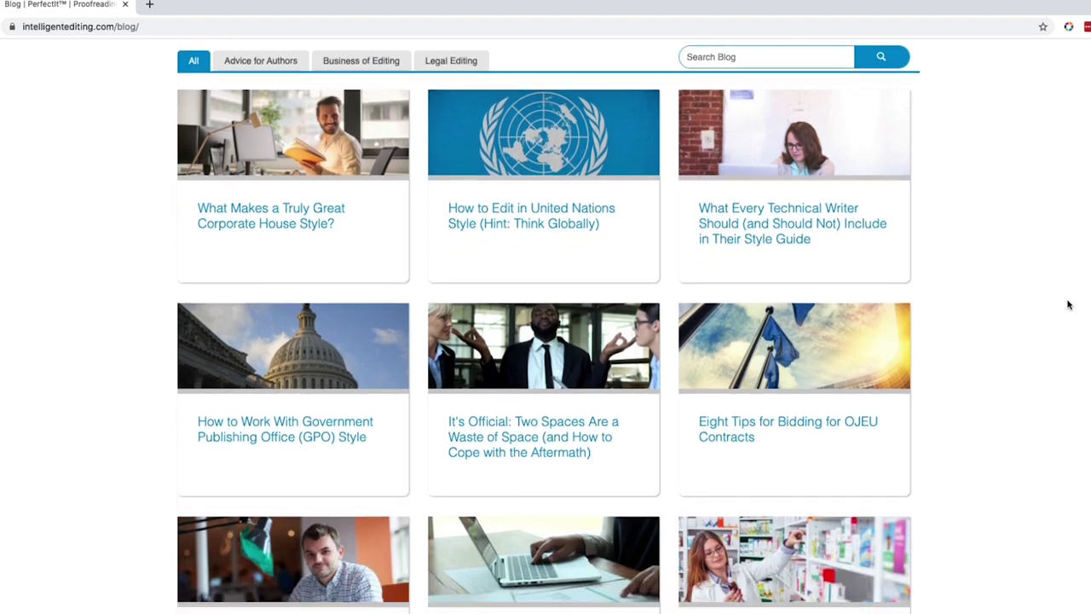